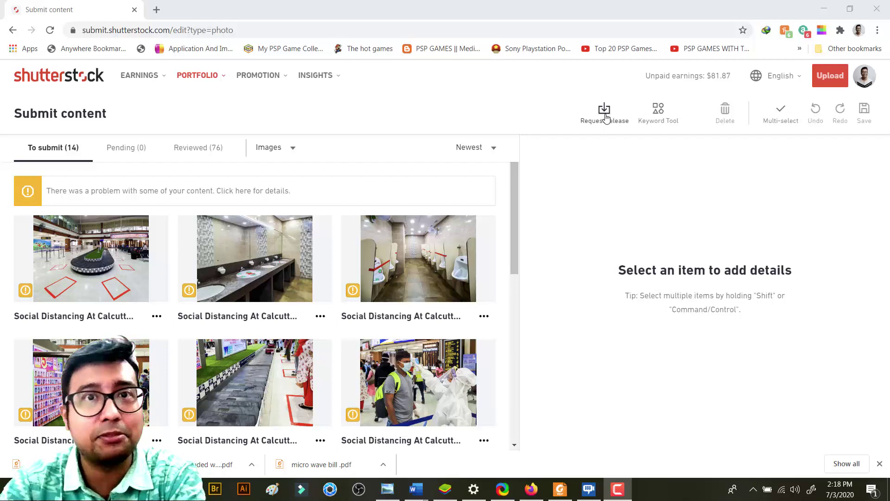
Fill the release request with the model's name, e-mail and message 'Please sign this release. Photoshoot Dtate and Event'
left_click(606, 116)
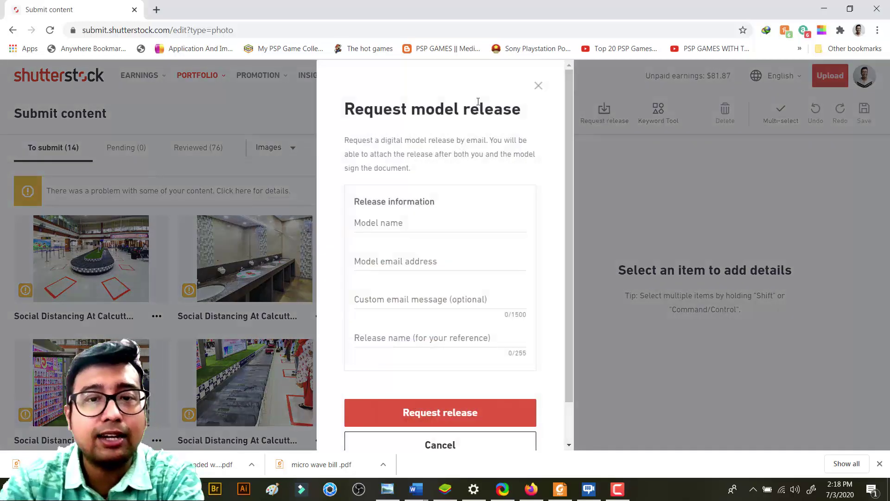
left_click(387, 224)
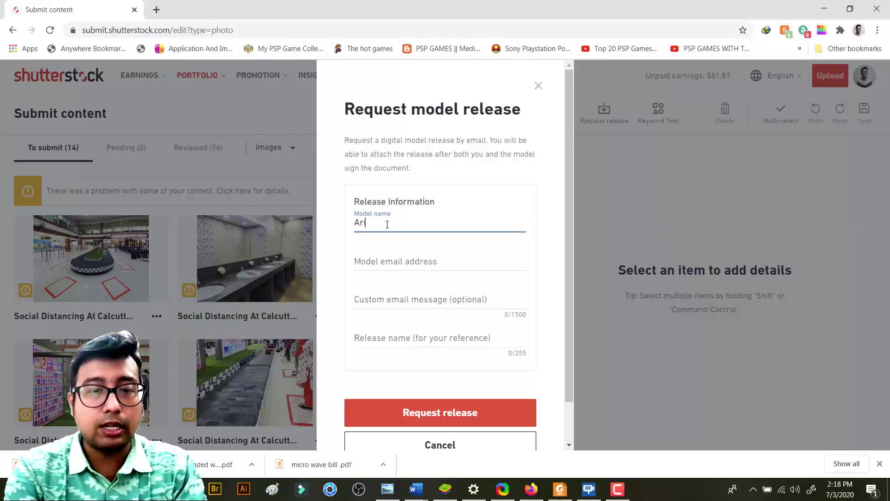
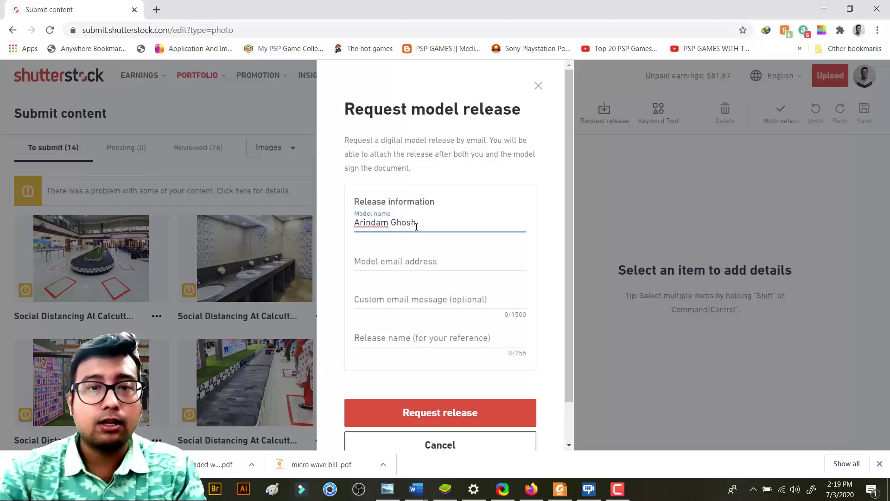
left_click(430, 260)
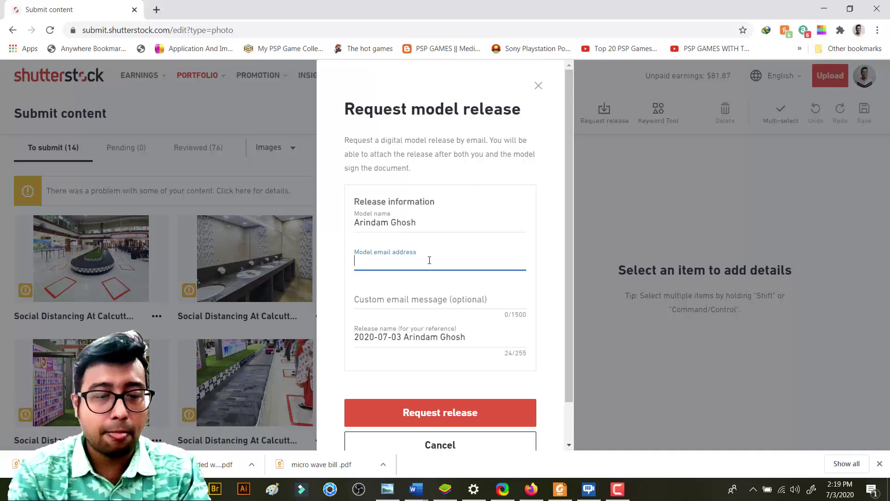
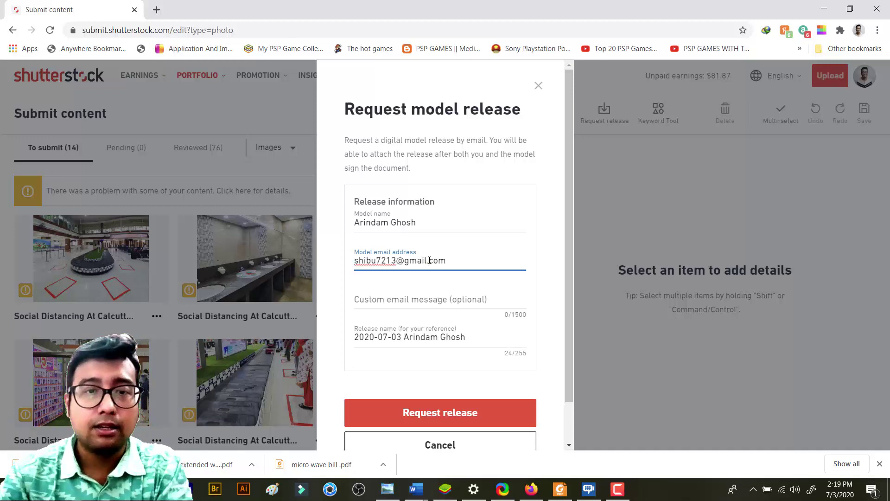
left_click(439, 294)
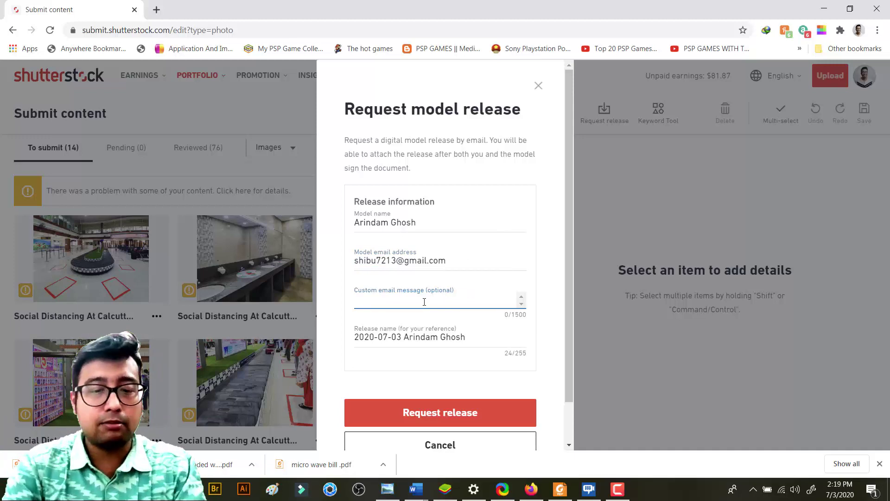
type("Please si")
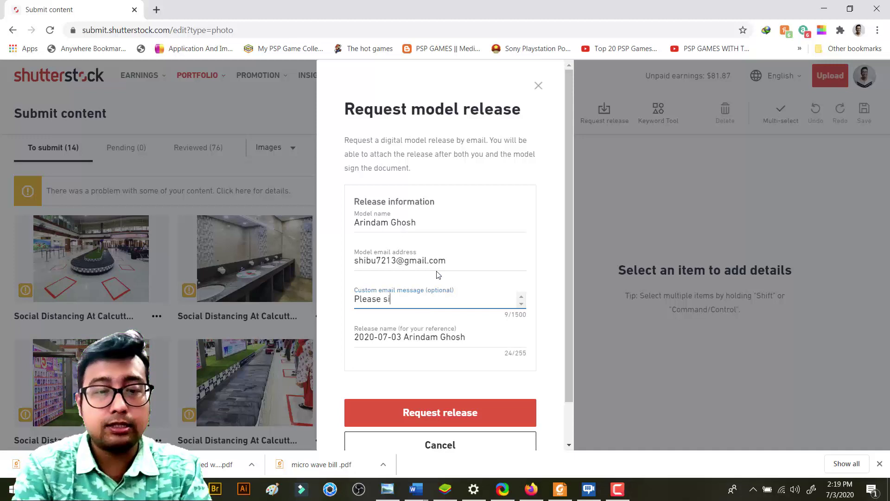
type("gn this rele")
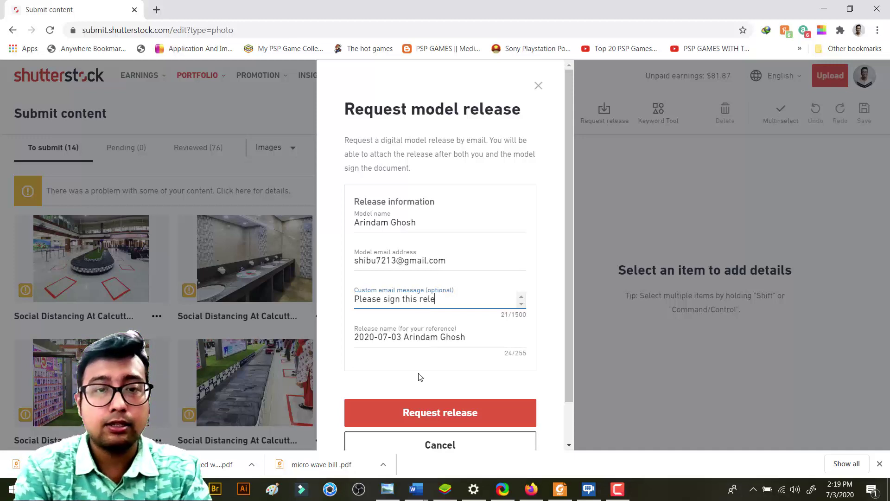
type("ase. ")
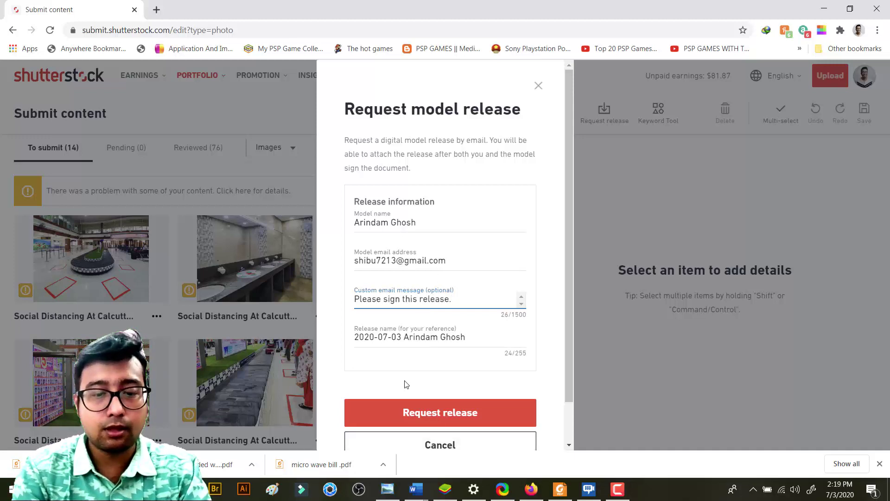
type("Photoshoot")
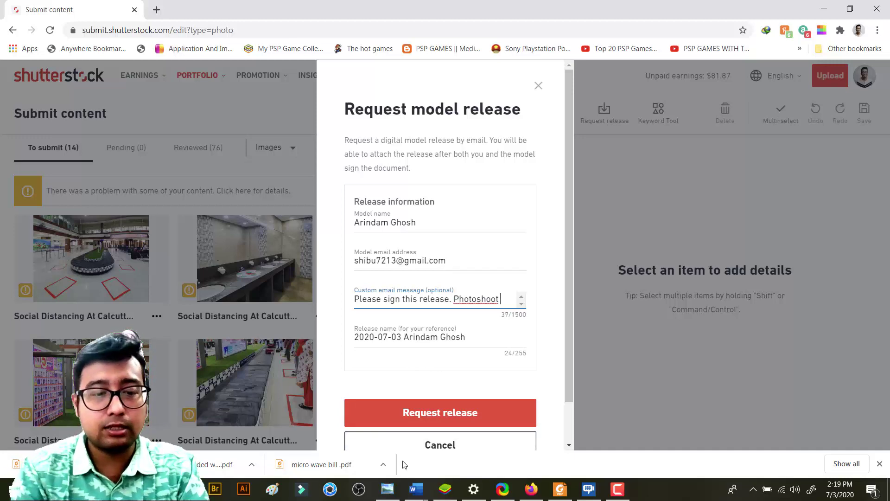
type(" Dtate")
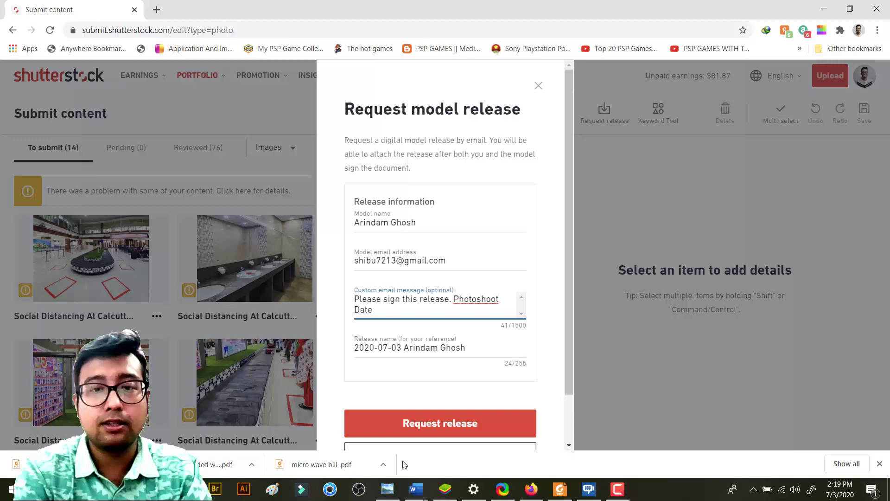
type(" and Event")
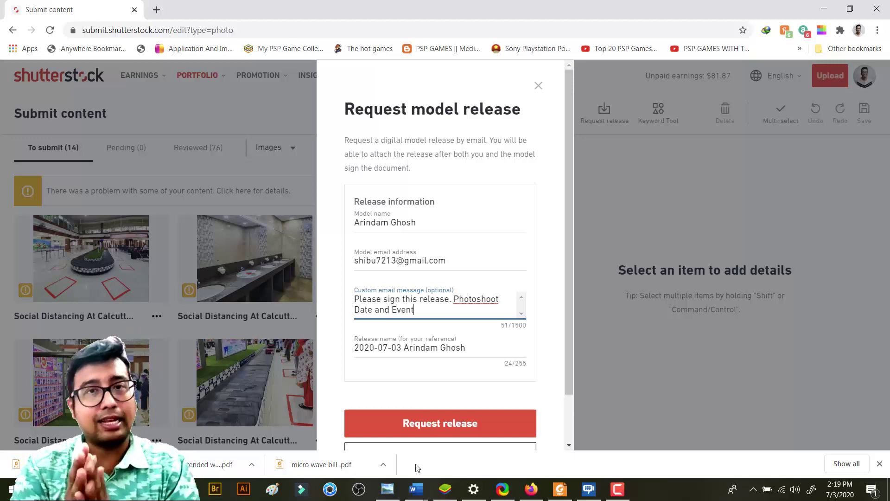
scroll(453, 253, "down", 2)
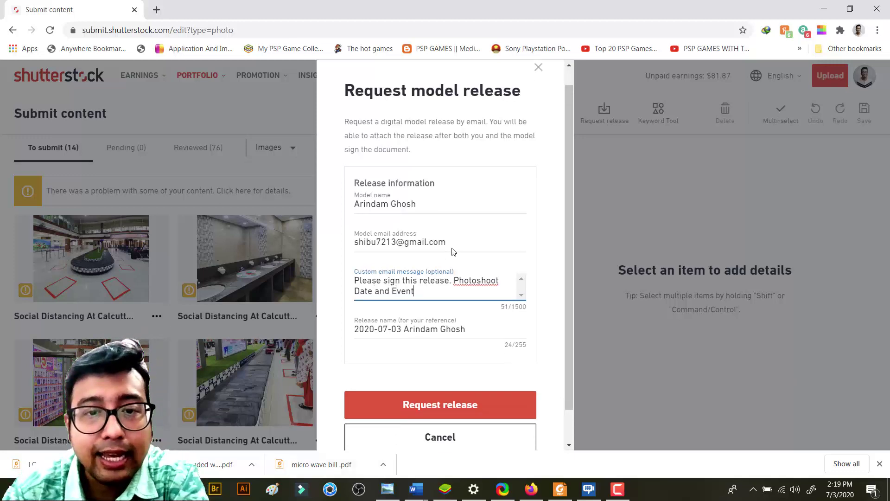
Send the model release request and wait for the DocuSign window to load
left_click(440, 367)
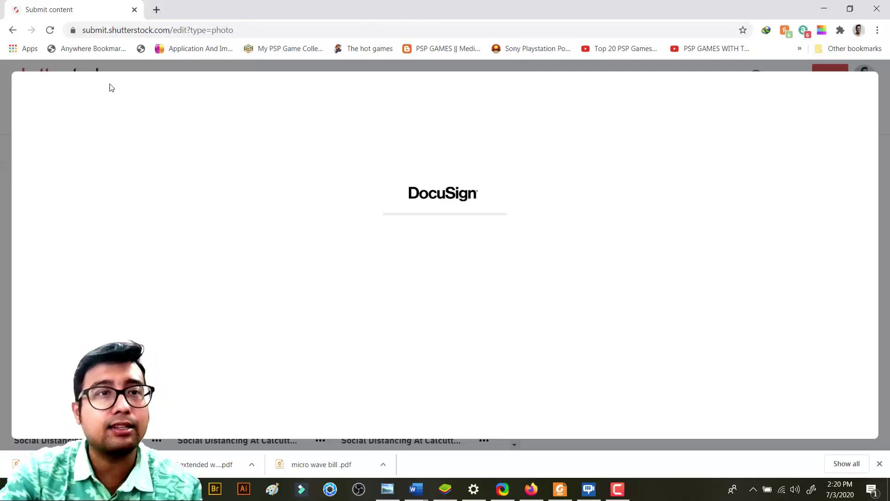
Open the Gmail inbox in a new tab, view its Updates category, then return to Submit content
left_click(157, 9)
type("gmail")
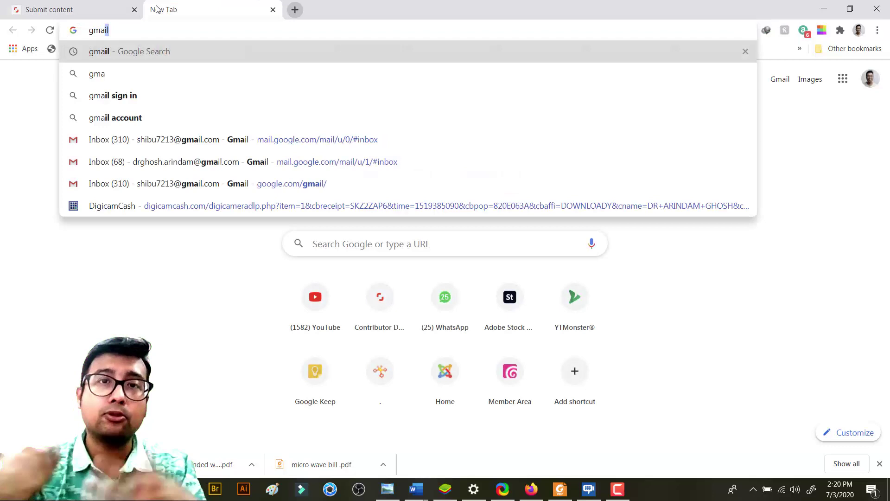
left_click(260, 139)
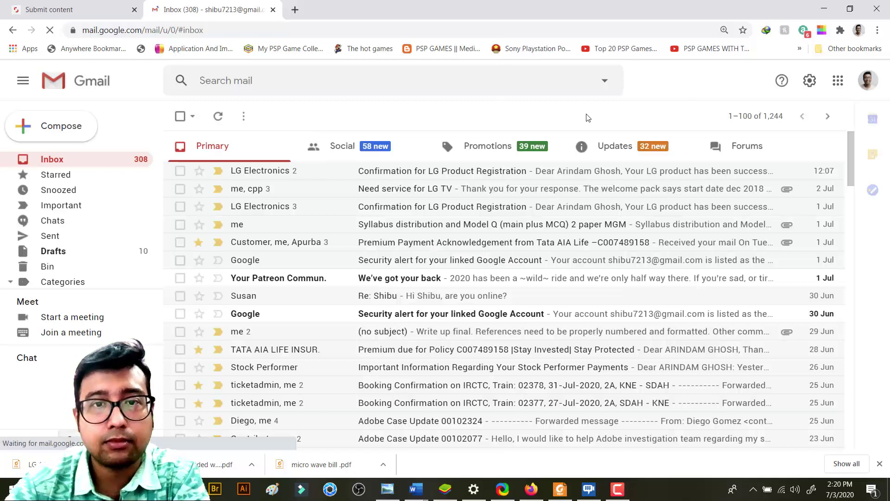
left_click(639, 146)
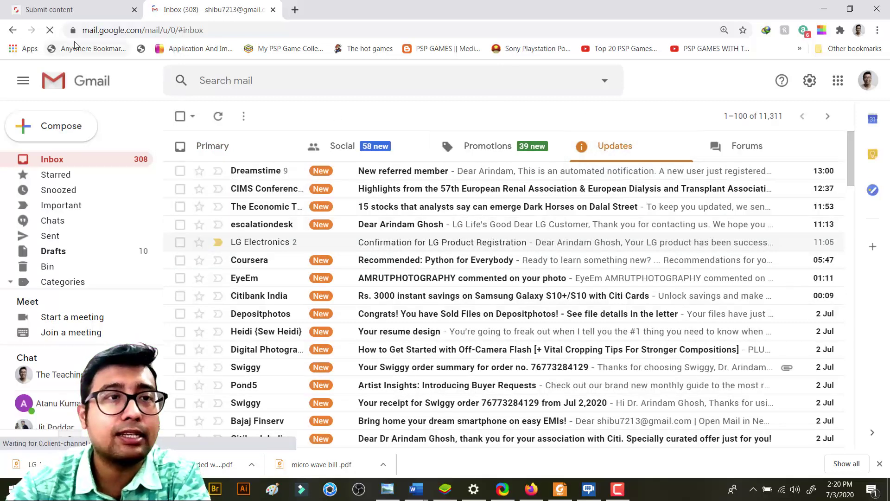
left_click(51, 9)
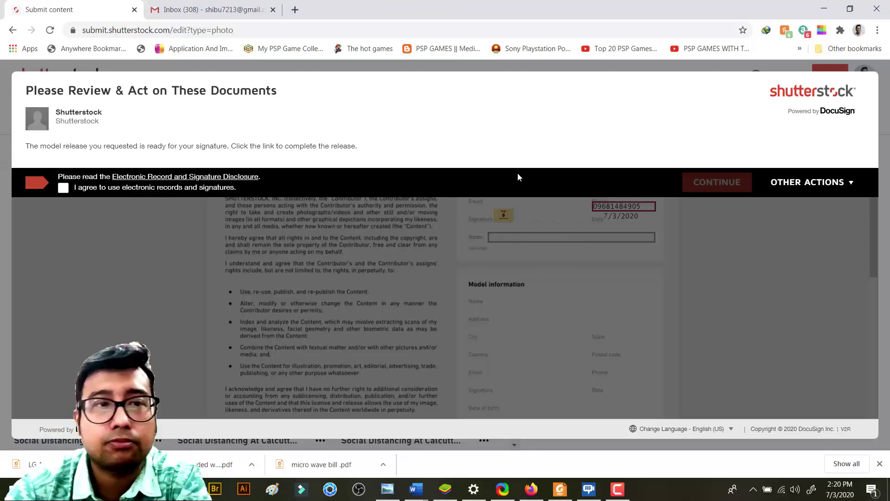
Agree to electronic records and signatures, continue, and look over the model release document
left_click(66, 190)
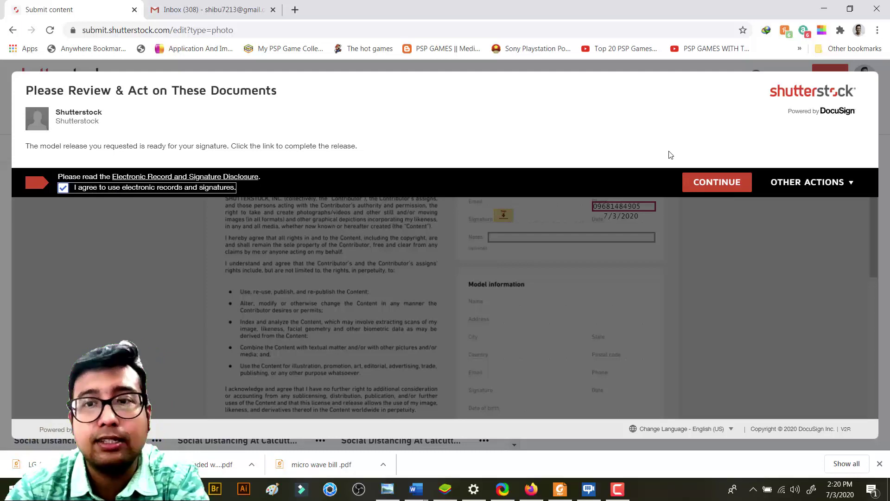
left_click(704, 188)
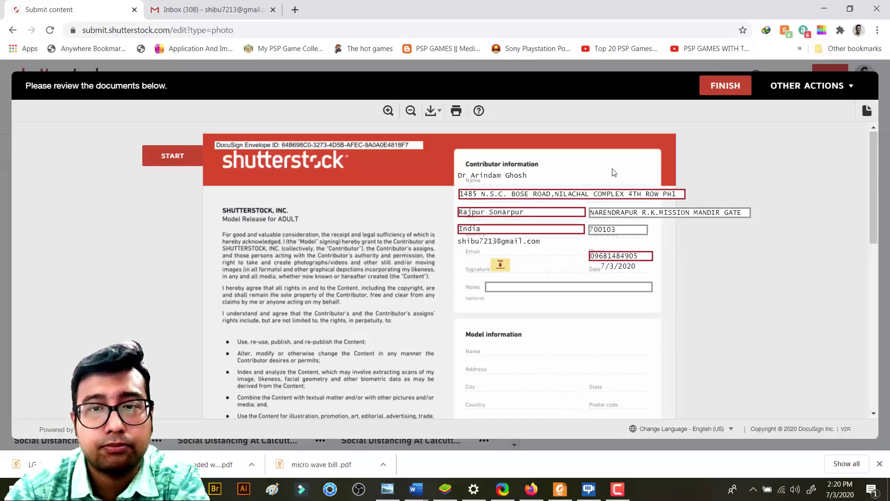
scroll(614, 172, "down", 1)
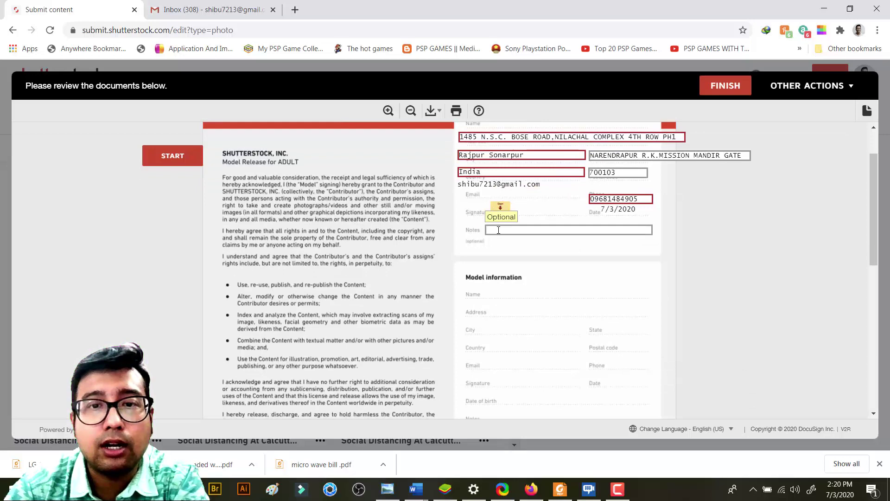
scroll(498, 230, "up", 1)
scroll(558, 194, "down", 3)
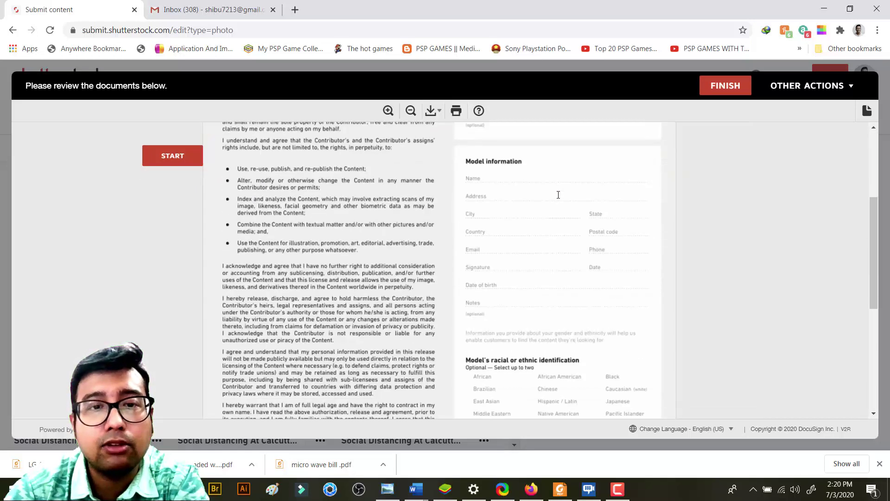
scroll(558, 194, "up", 3)
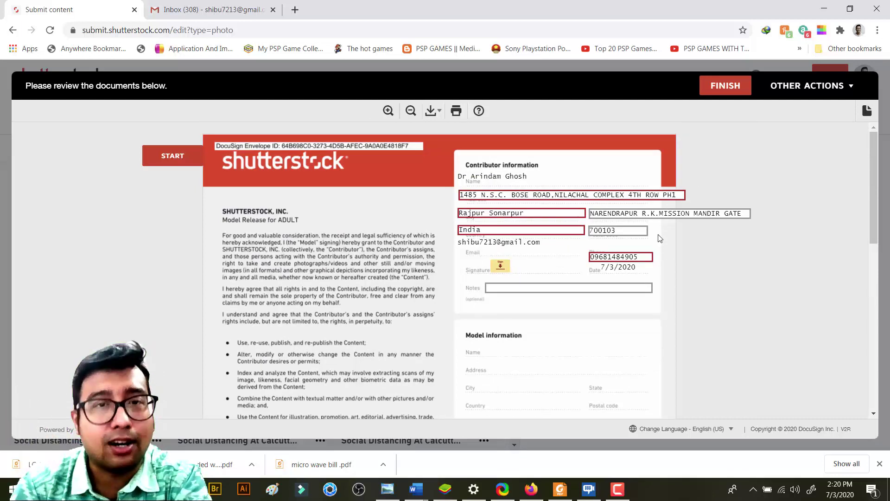
scroll(645, 243, "down", 4)
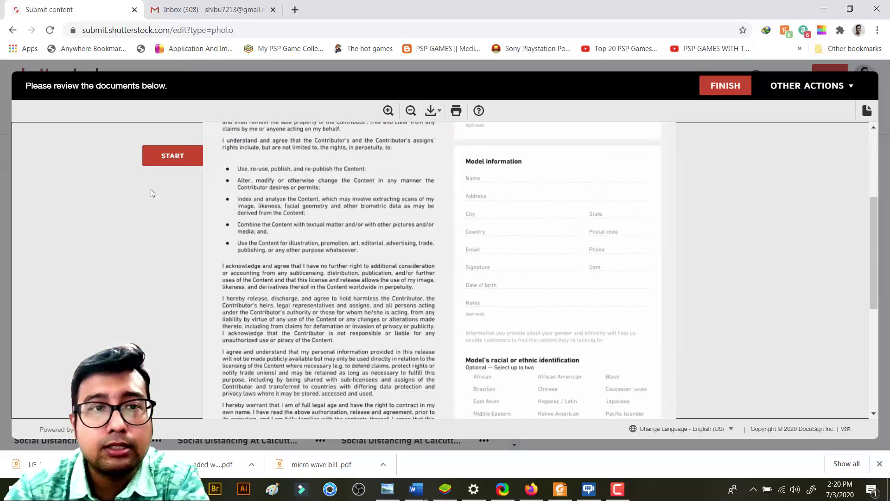
Step through the required contributor fields until the signature field is reached
left_click(185, 156)
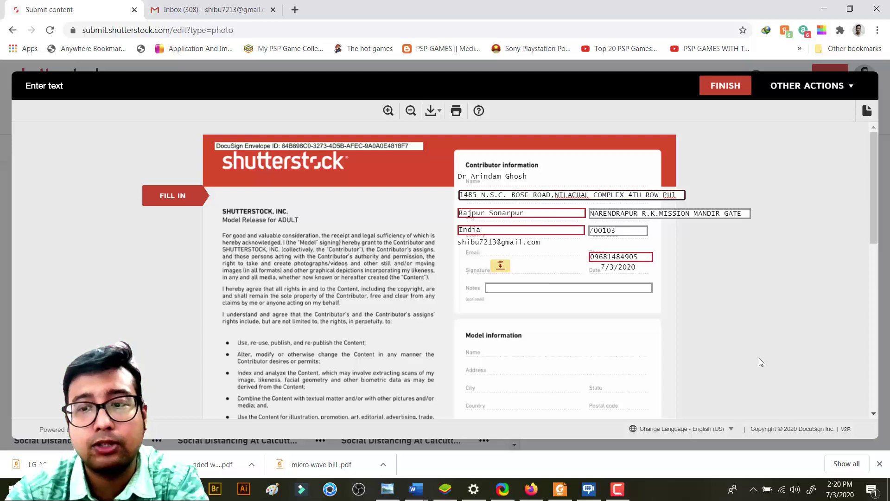
scroll(605, 246, "down", 3)
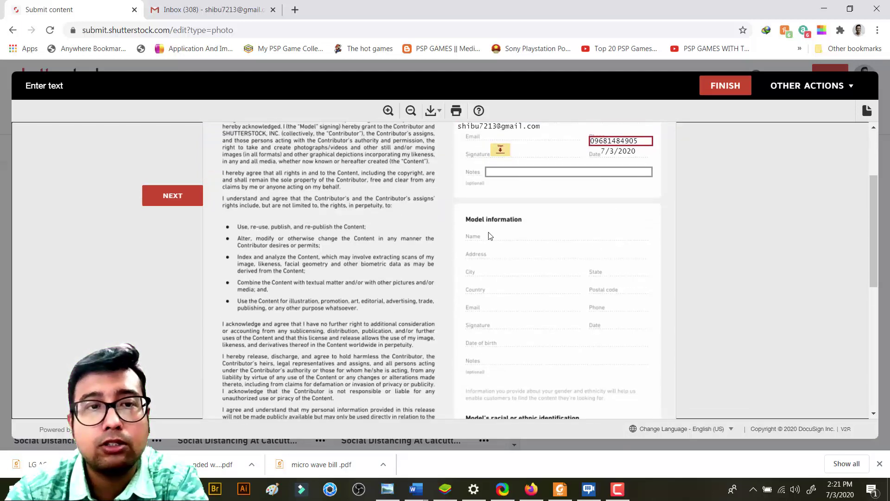
left_click(159, 195)
left_click(158, 196)
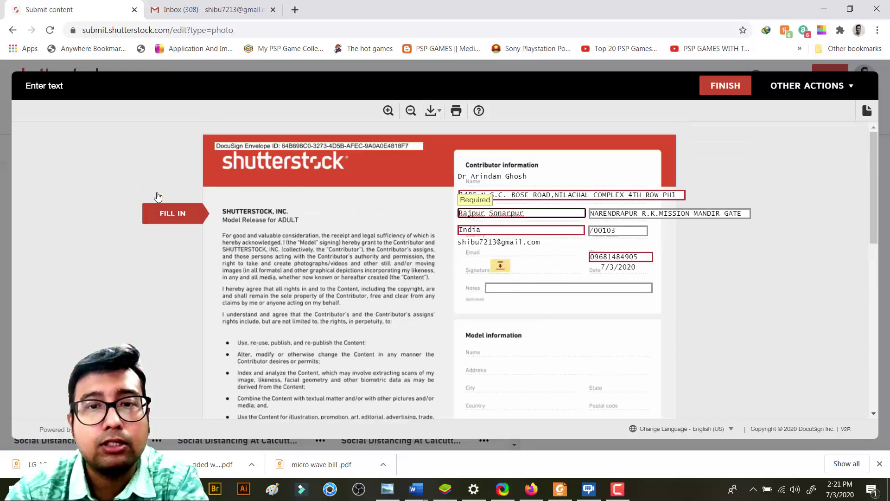
left_click(178, 220)
left_click(174, 237)
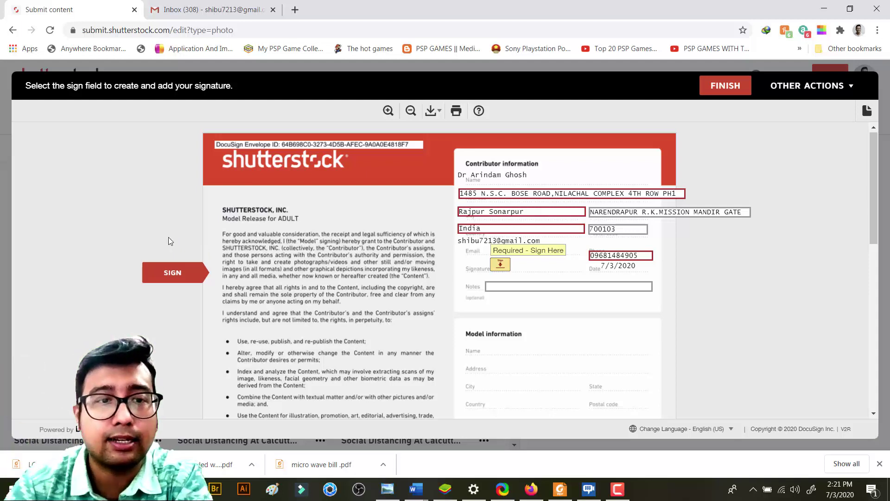
Adopt and apply the contributor's signature, keeping the saved signature
left_click(501, 266)
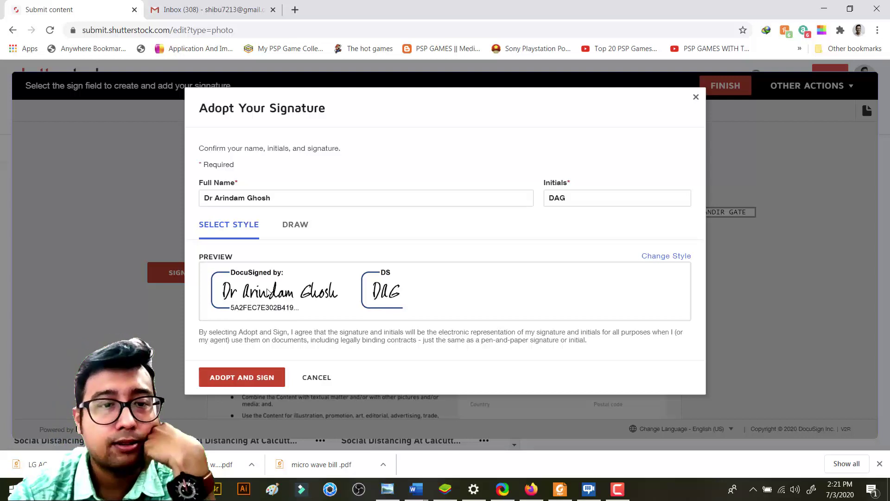
left_click(238, 379)
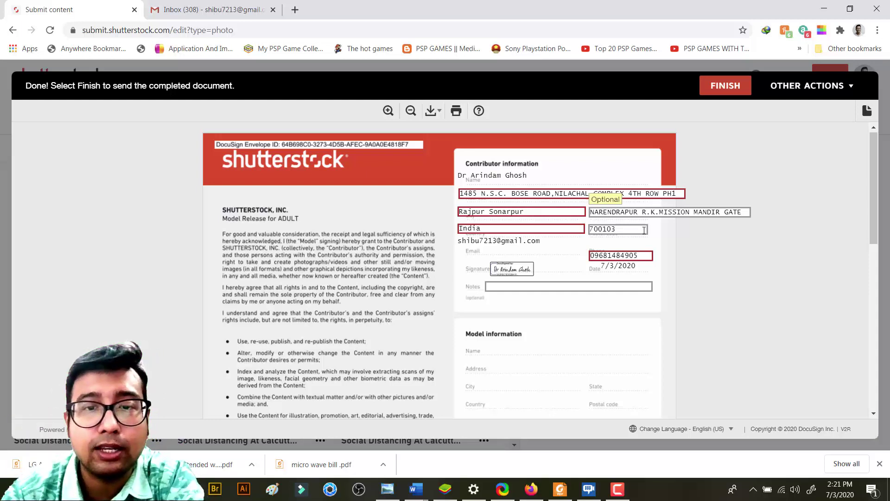
left_click(505, 271)
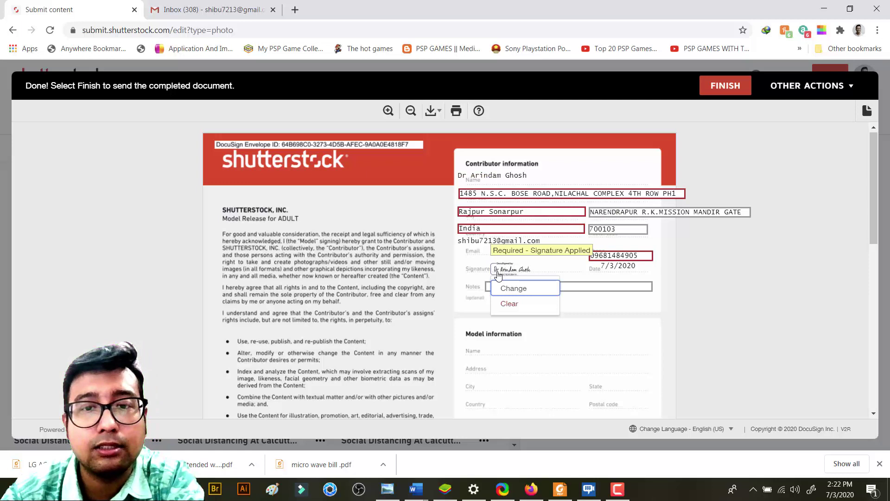
left_click(508, 290)
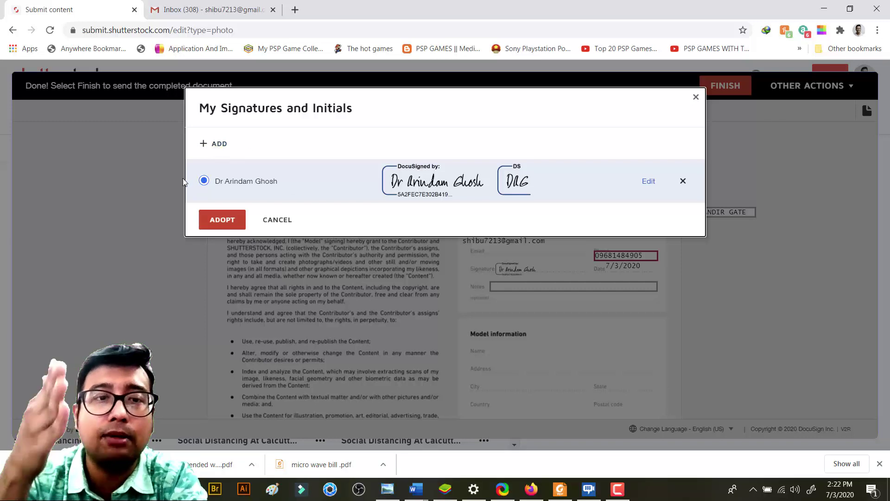
left_click(226, 220)
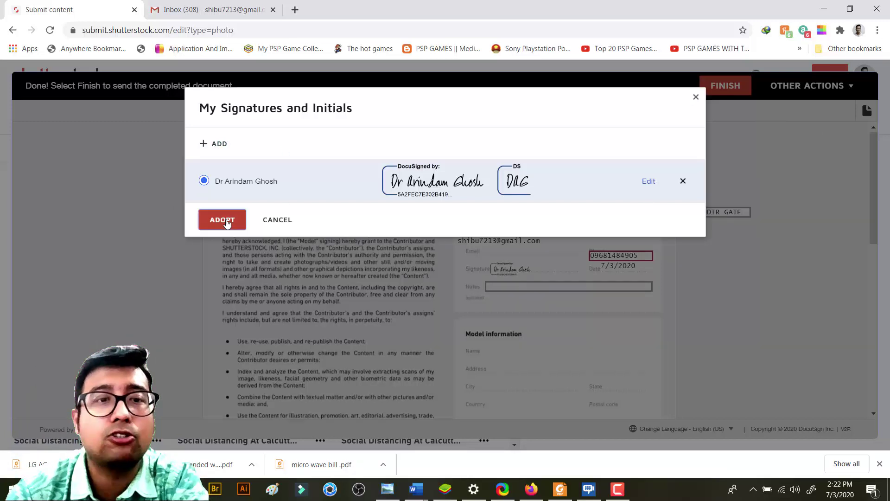
Leave Notes empty, finish and send the signed release, and dismiss the Request sent confirmation
left_click(513, 287)
scroll(514, 287, "down", 2)
scroll(477, 272, "up", 2)
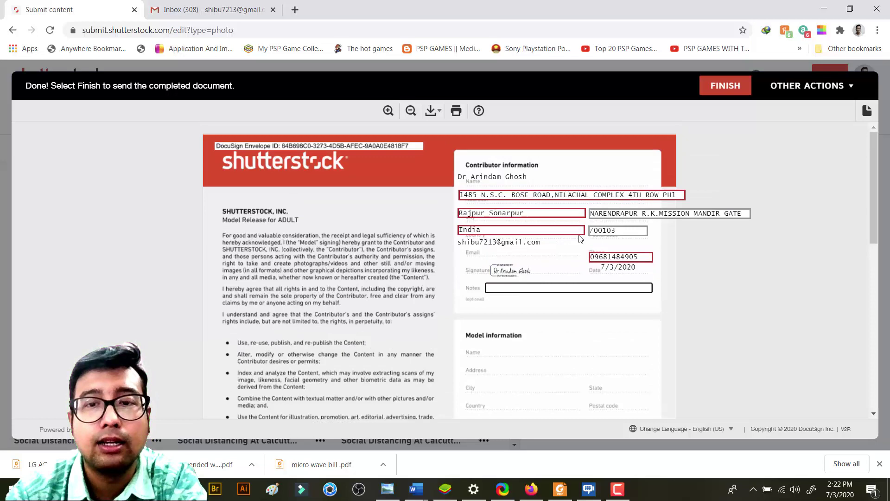
left_click(687, 309)
left_click(713, 93)
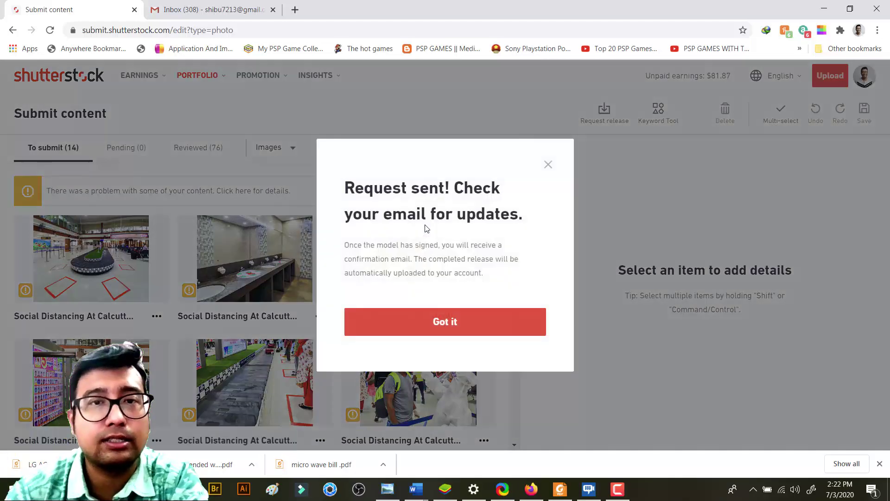
left_click(440, 324)
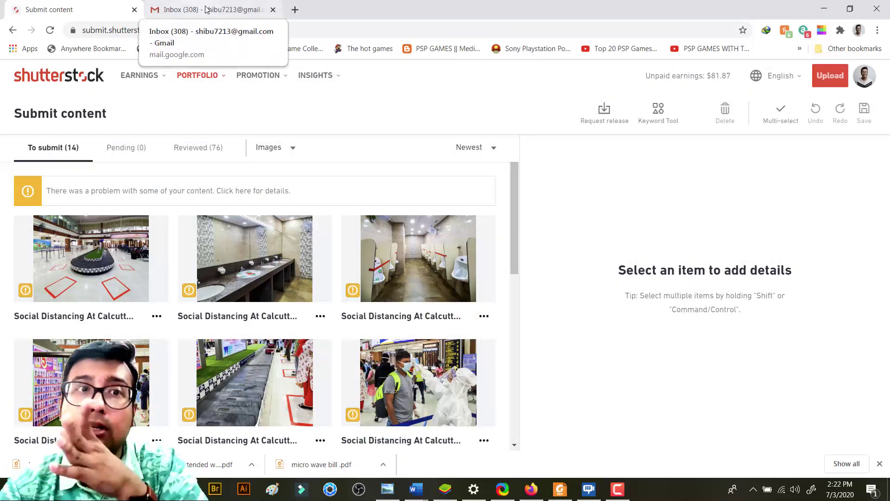
Reload Gmail, open the Shutterstock model release email under Updates, and choose REVIEW DOCUMENT
left_click(206, 10)
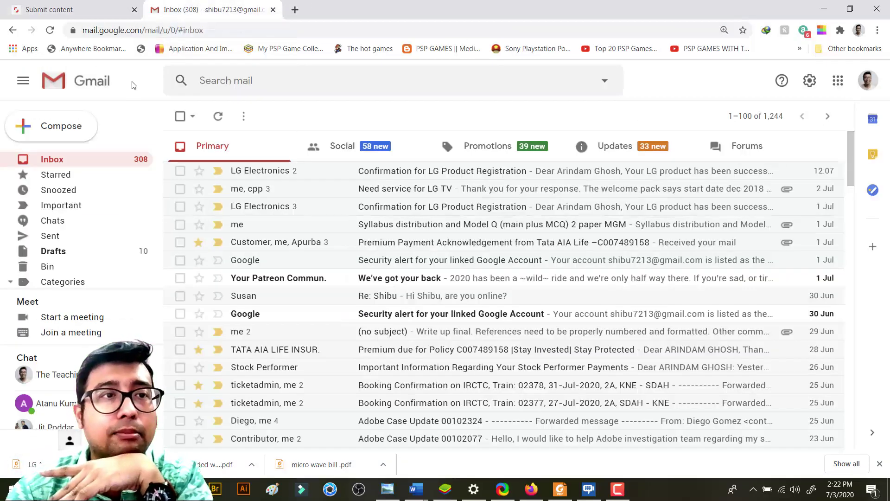
left_click(49, 31)
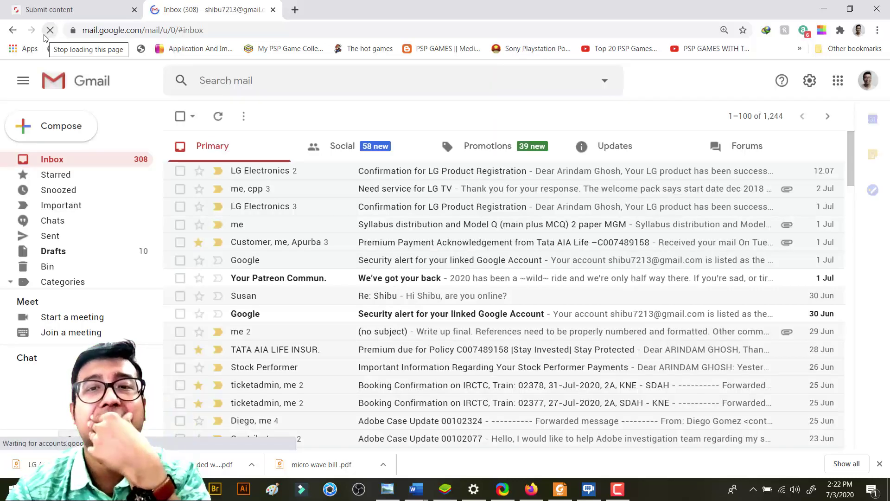
left_click(645, 146)
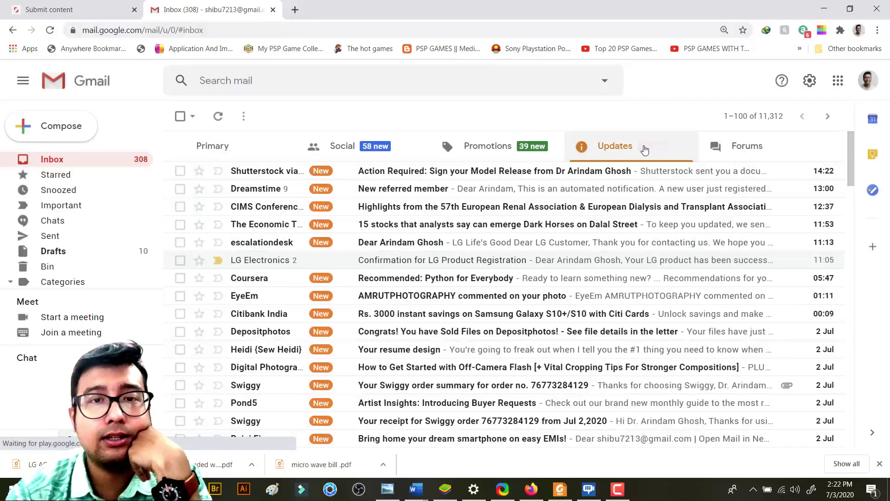
left_click(439, 173)
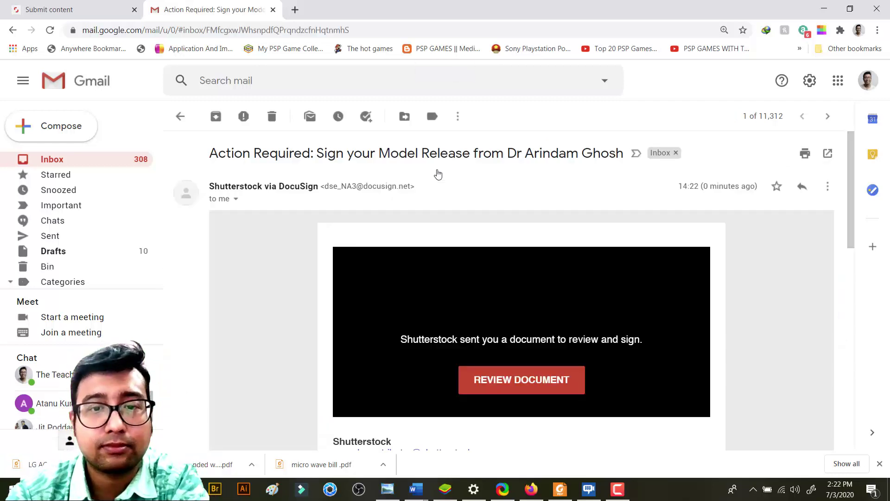
scroll(506, 227, "down", 6)
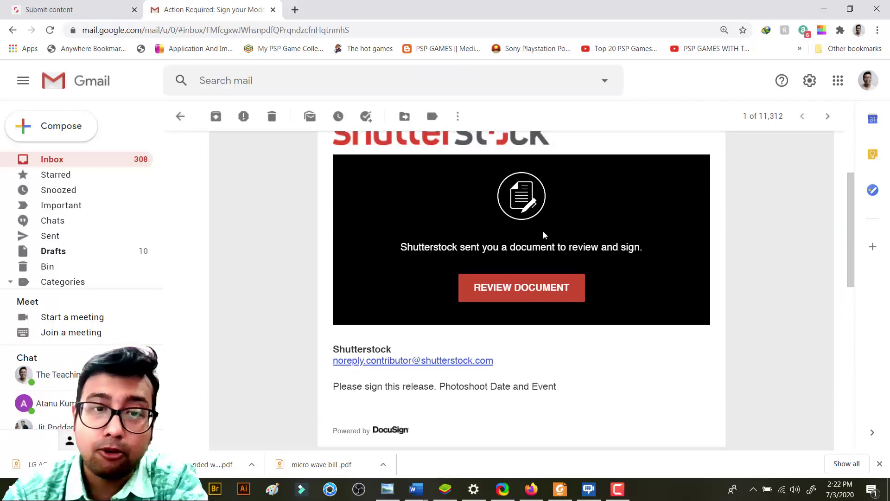
scroll(509, 232, "up", 3)
left_click(530, 284)
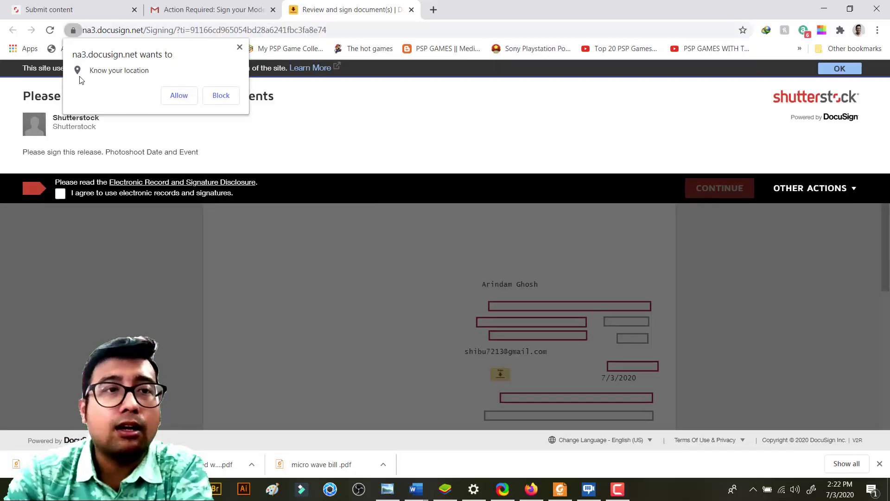
Allow location access, agree to electronic records and signatures, and continue to the release
left_click(178, 96)
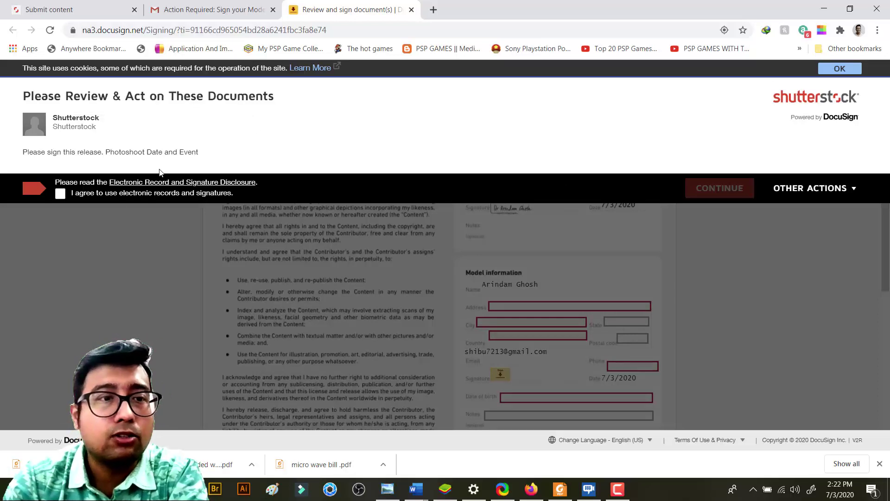
left_click(60, 194)
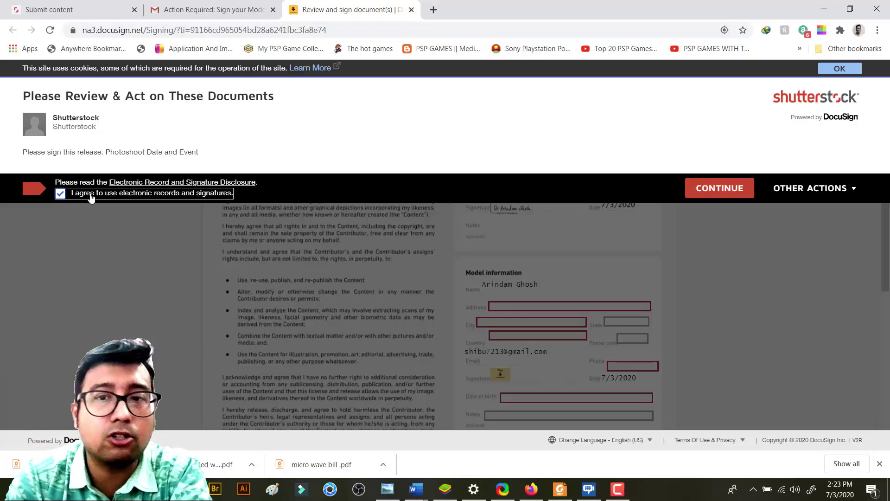
left_click(712, 187)
Enter the model's street address in the Address field, correcting the 'Streer' typo
scroll(616, 191, "down", 3)
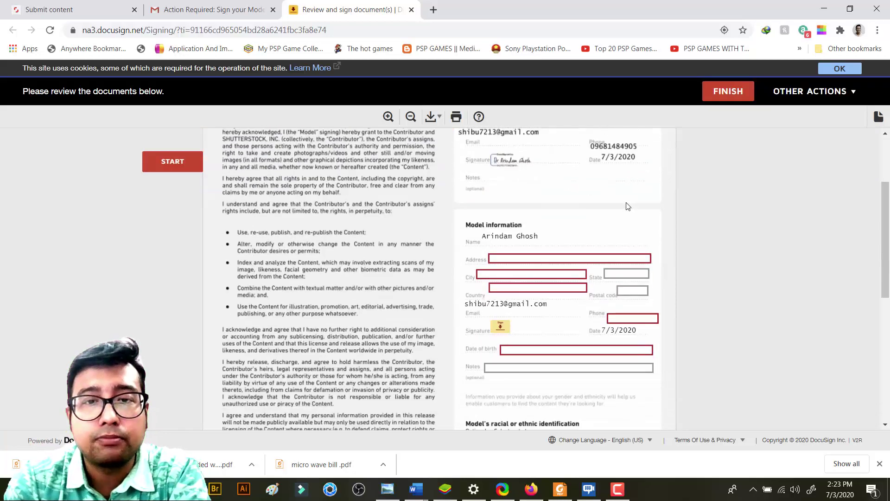
left_click(535, 257)
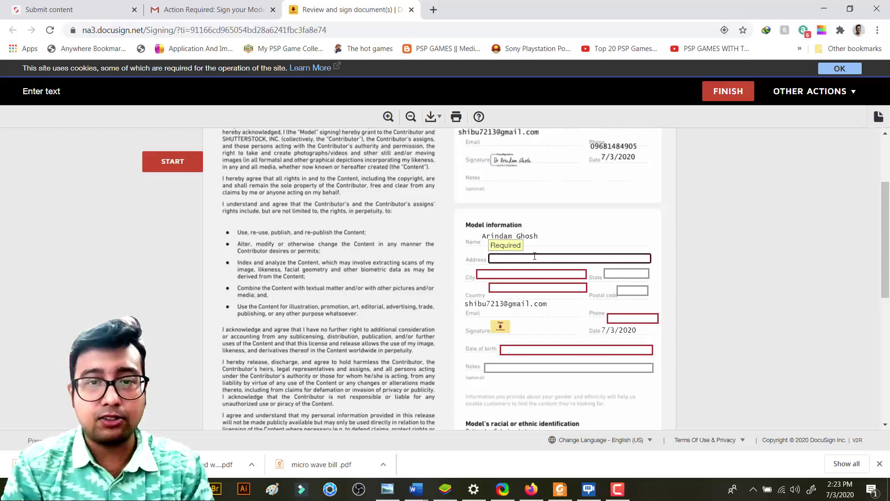
type("s")
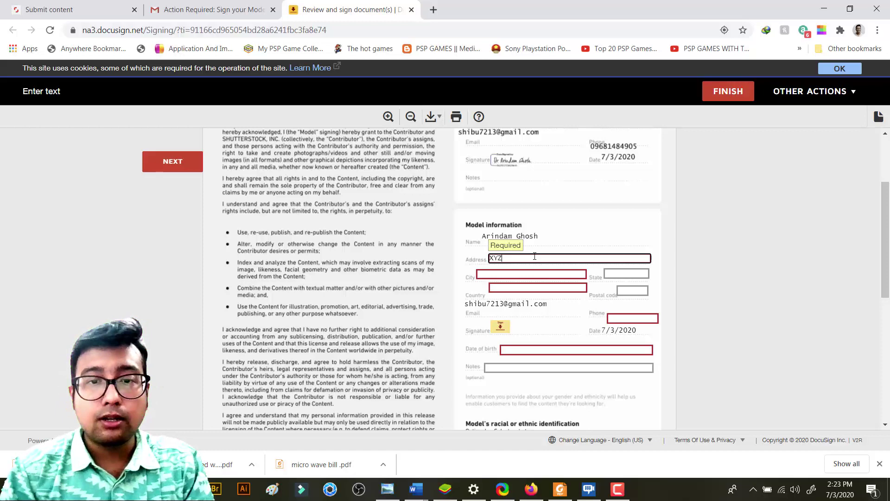
type(" HO")
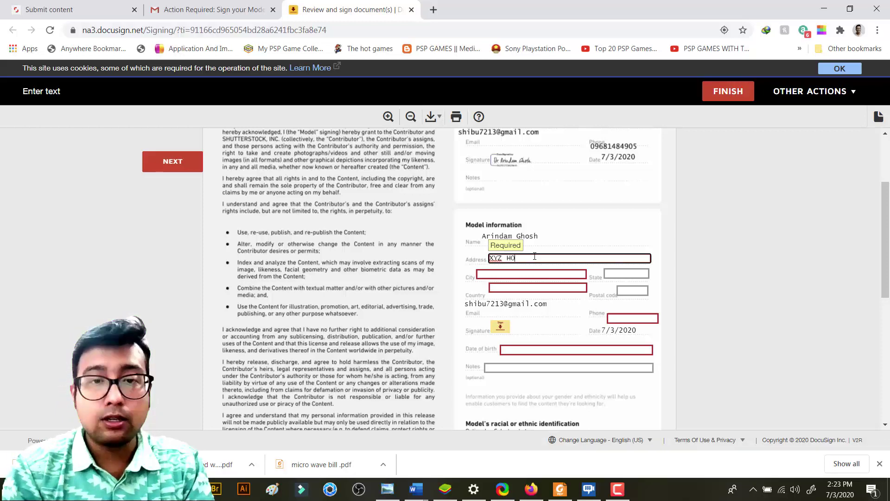
type("ME Streer")
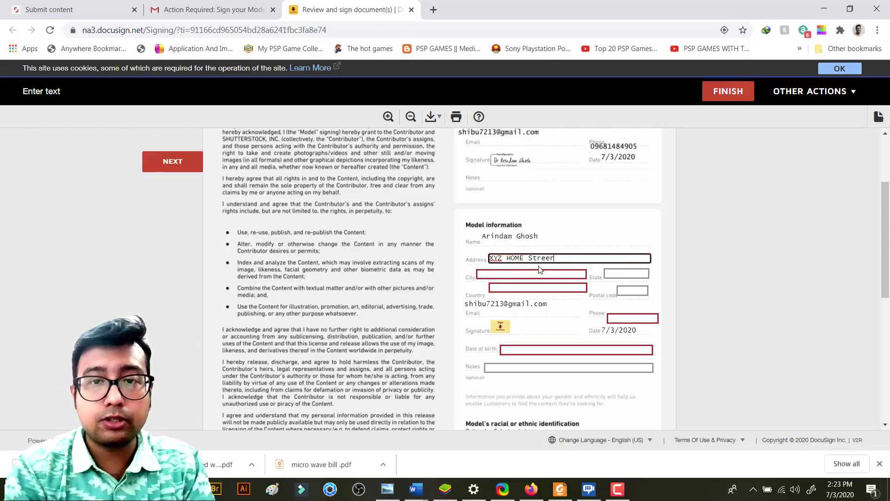
key("BackSpace")
type("t")
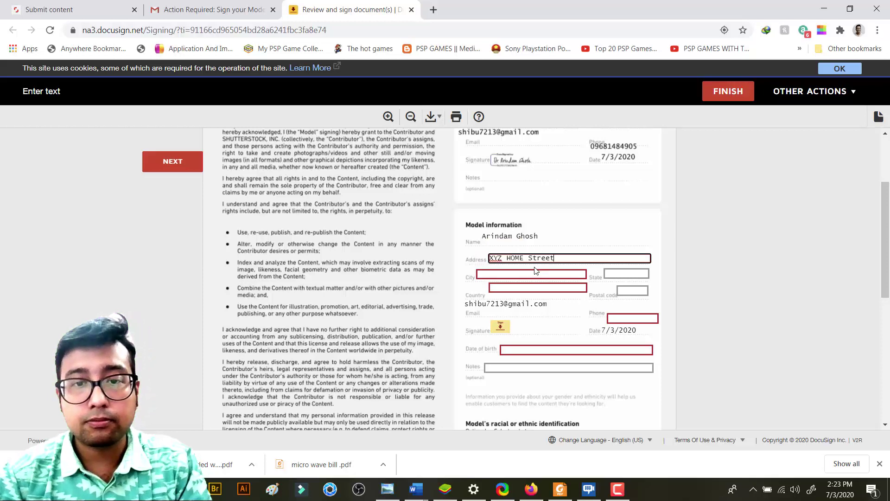
Fill in the model's country and phone number in the remaining Model information fields
left_click(494, 273)
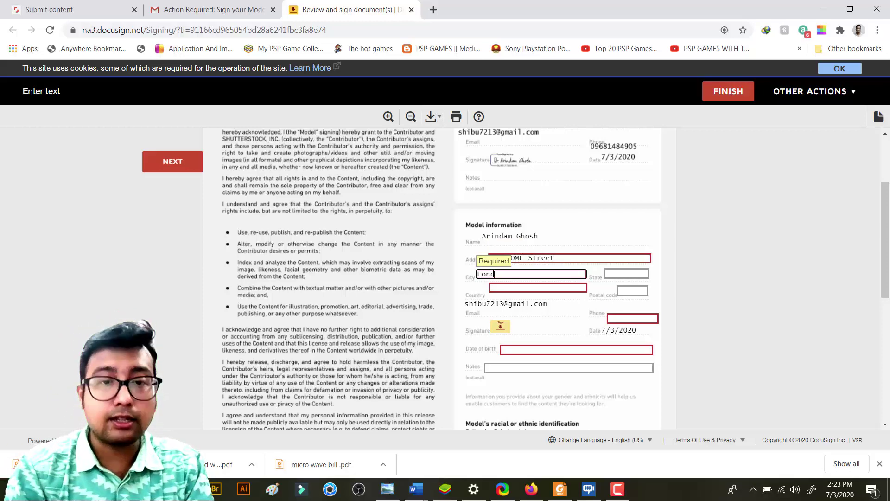
left_click(531, 290)
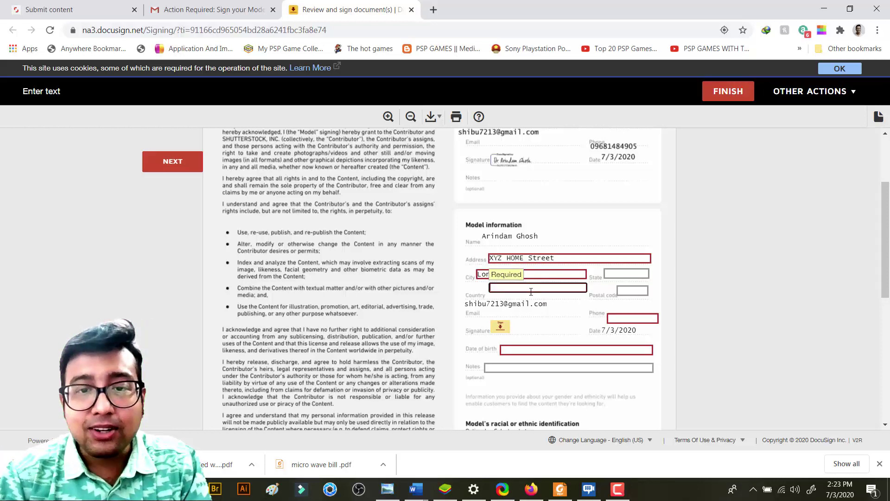
type("engla")
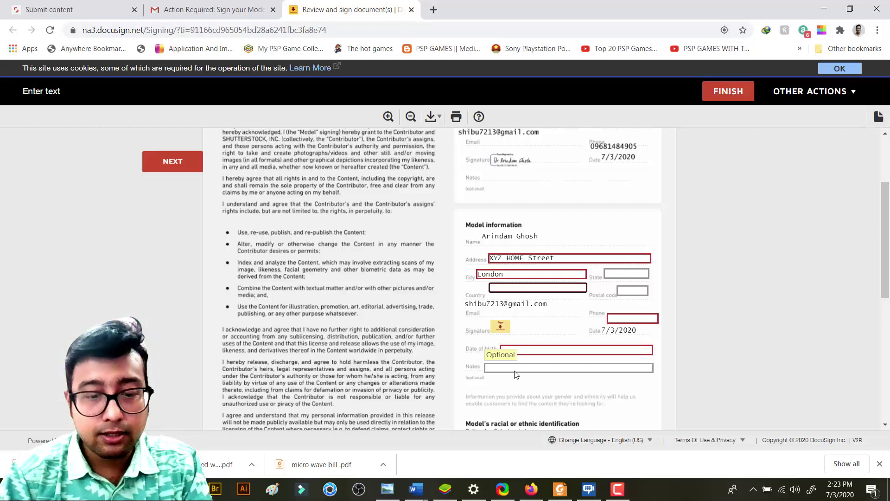
type("England")
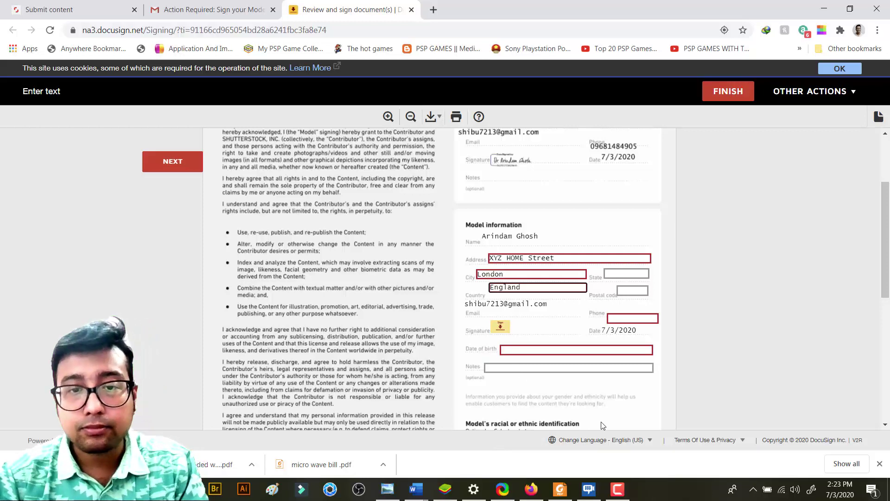
left_click(631, 319)
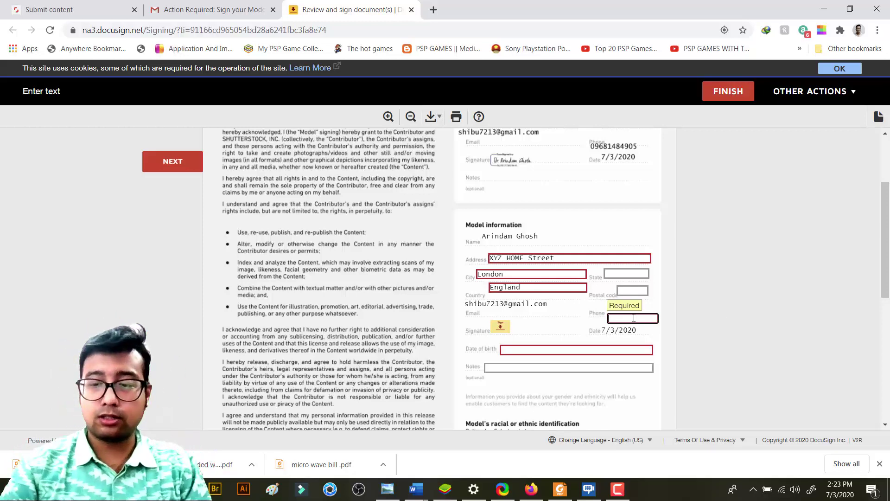
type("87654321")
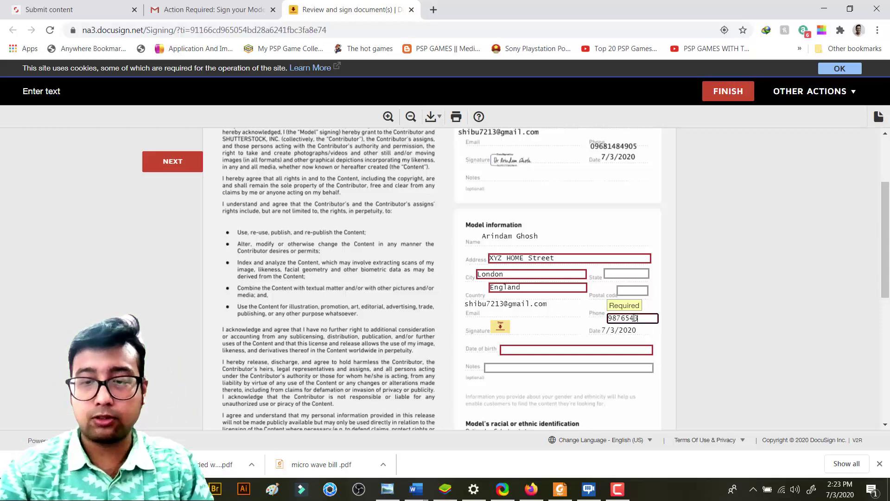
Open the date of birth calendar and page it back several months toward the birth year
left_click(536, 351)
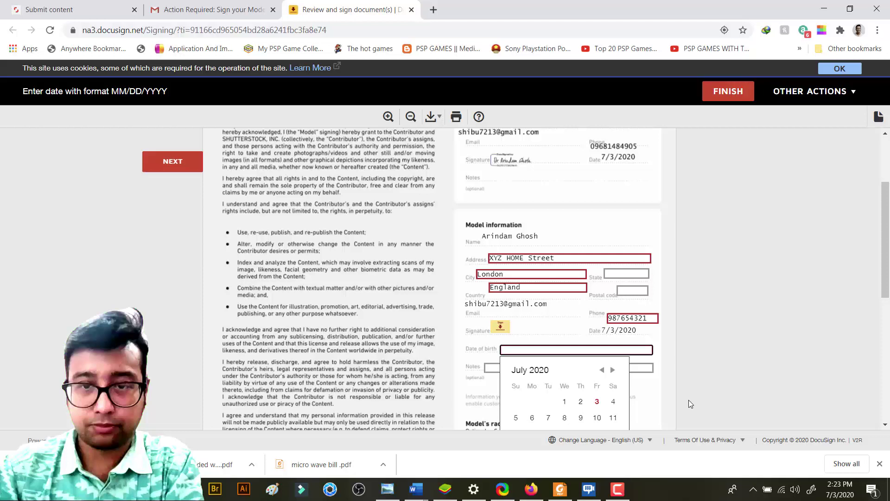
left_click(602, 369)
left_click(602, 369)
left_click(602, 370)
left_click(602, 370)
left_click(602, 370)
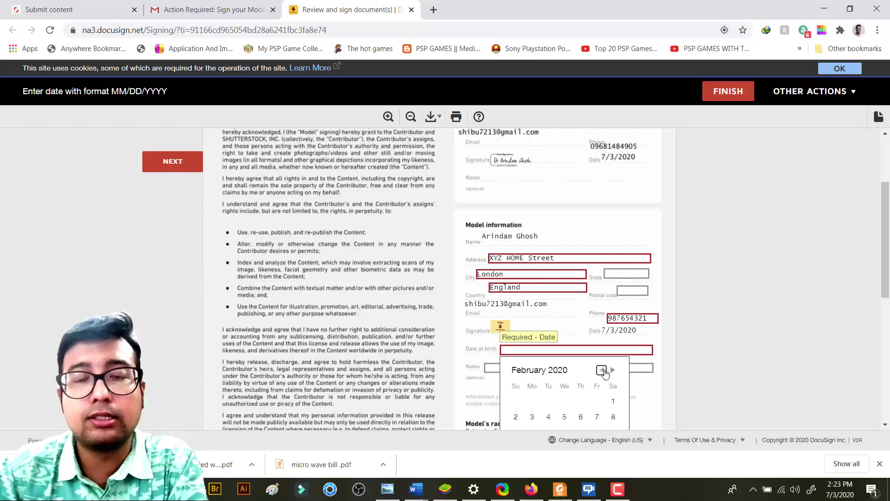
left_click(602, 369)
left_click(602, 370)
left_click(602, 369)
left_click(602, 369)
left_click(602, 369)
left_click(602, 370)
left_click(602, 370)
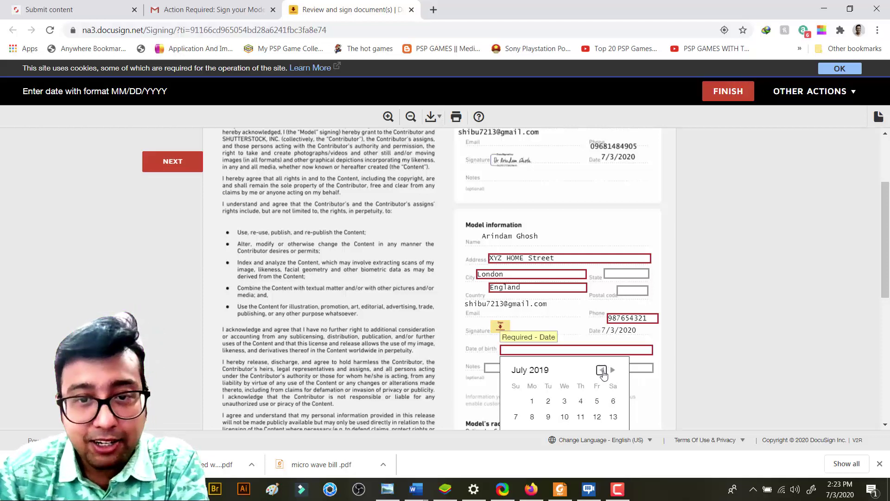
scroll(534, 373, "down", 1)
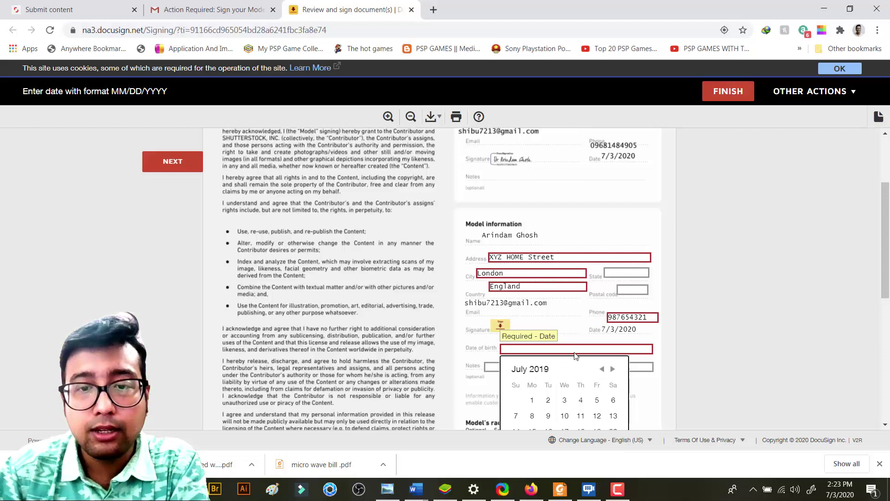
Type 01/01/1980 directly into the Date of birth field and close the calendar
left_click(527, 293)
left_click(527, 292)
left_click(527, 293)
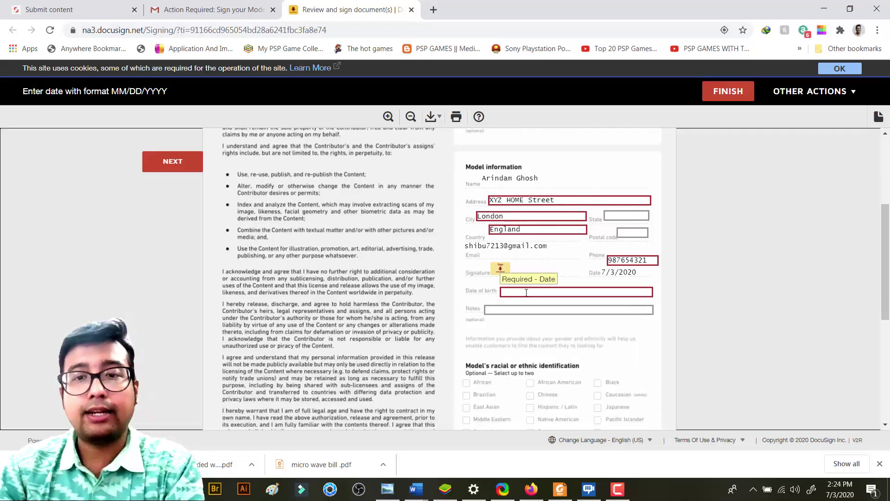
left_click(527, 294)
left_click(526, 292)
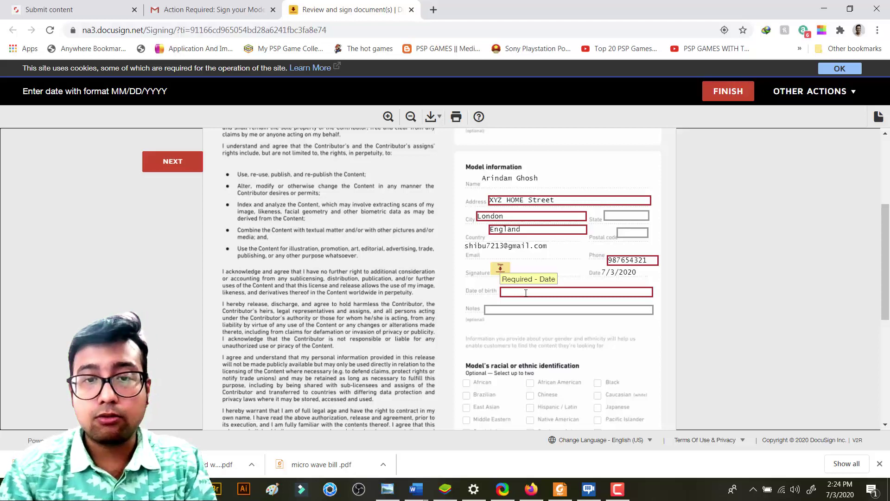
left_click(526, 293)
type("1/1")
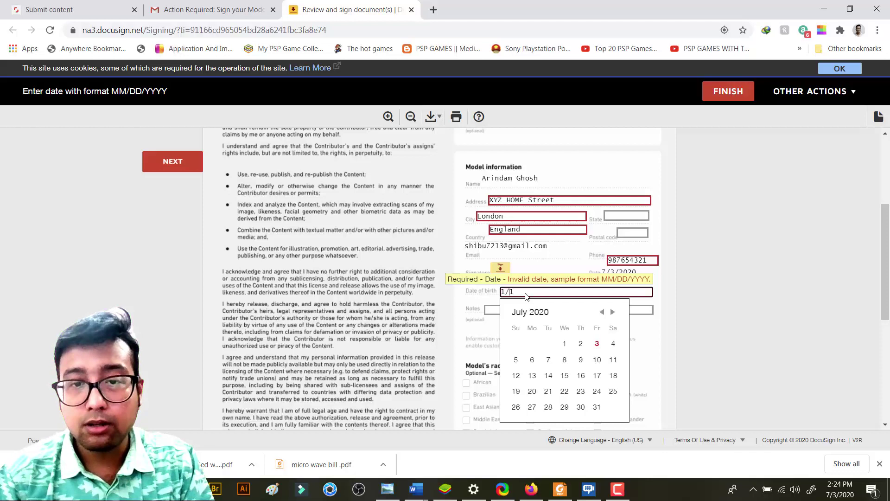
type("0")
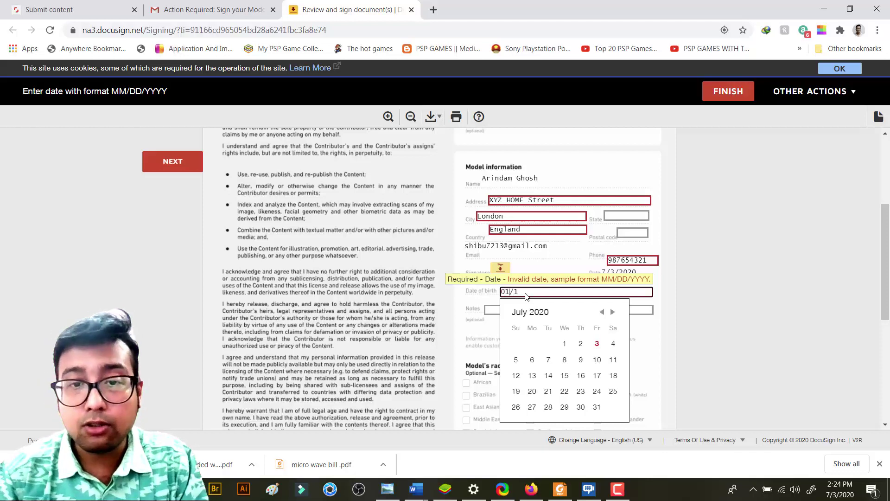
type("0")
type("/")
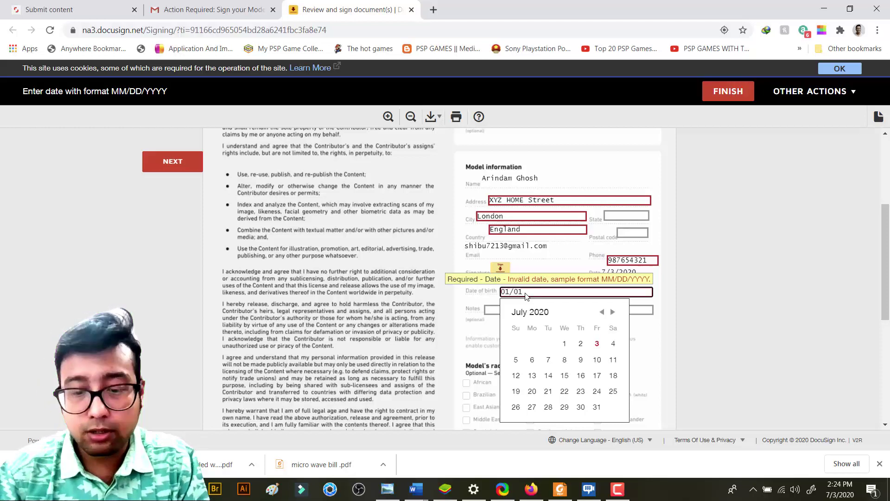
type("19")
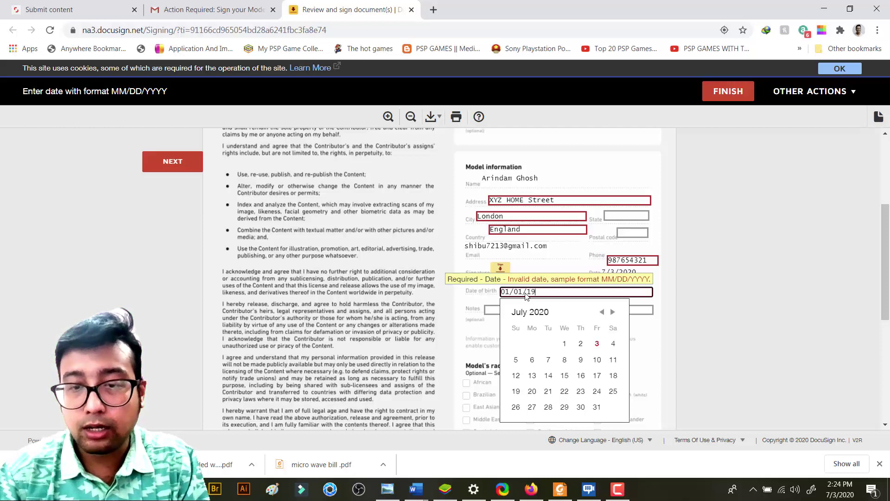
type("80")
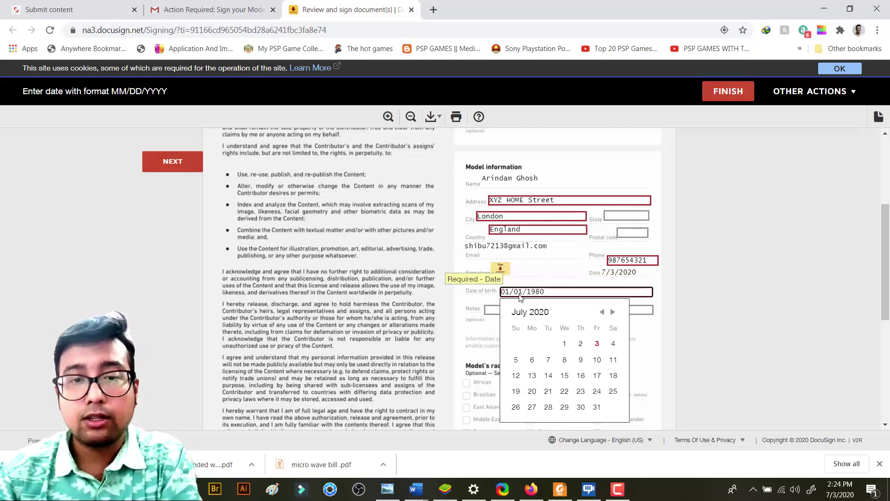
left_click(730, 321)
left_click(528, 309)
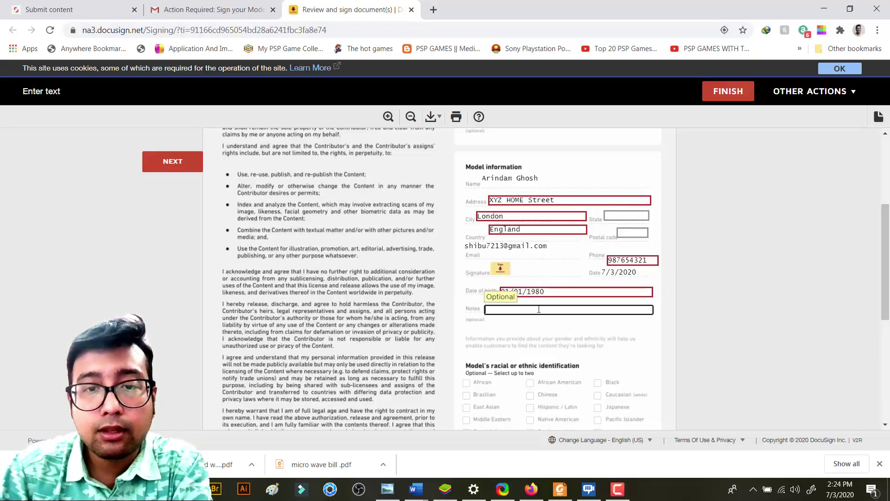
Draw the model's signature by hand in the Sign field and adopt it
left_click(183, 178)
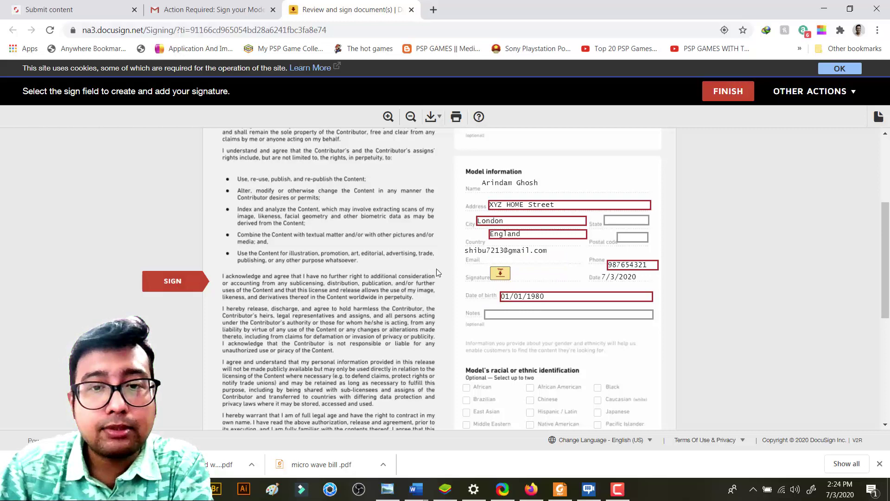
left_click(500, 274)
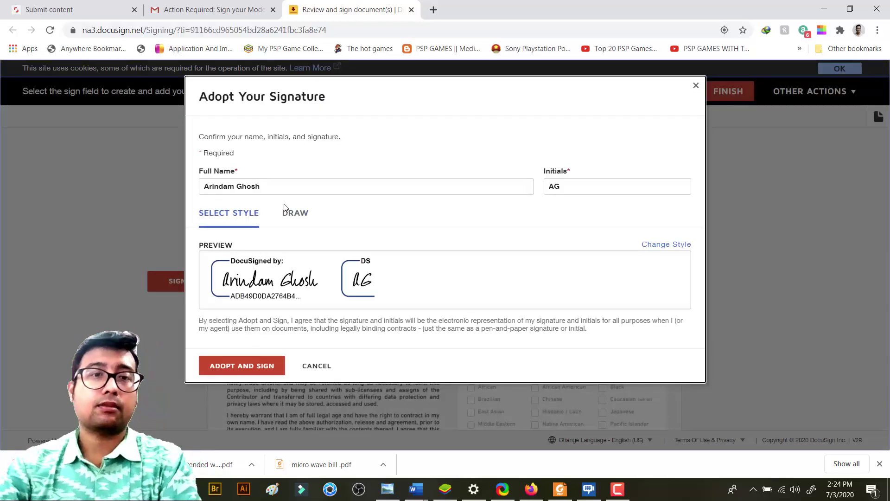
left_click(289, 219)
mouse_move(304, 281)
left_mouse_down()
mouse_move(331, 296)
mouse_move(369, 262)
mouse_move(371, 287)
mouse_move(403, 265)
mouse_move(509, 262)
left_mouse_up()
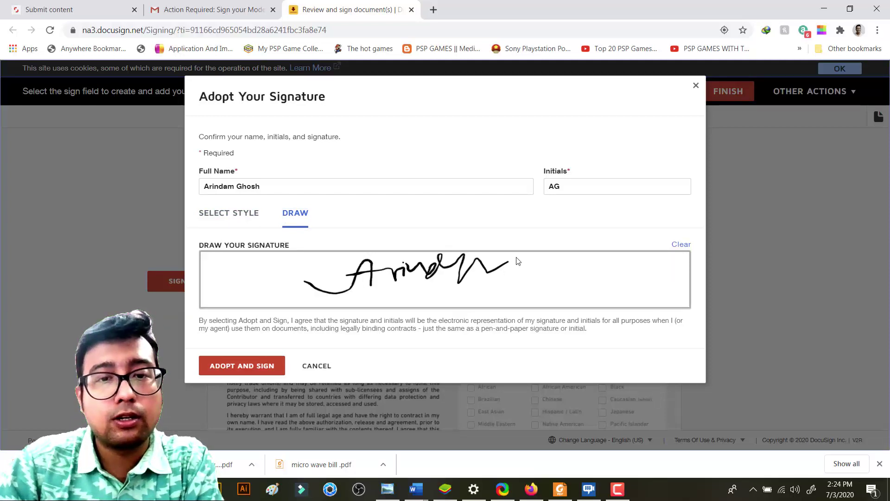
left_click(253, 366)
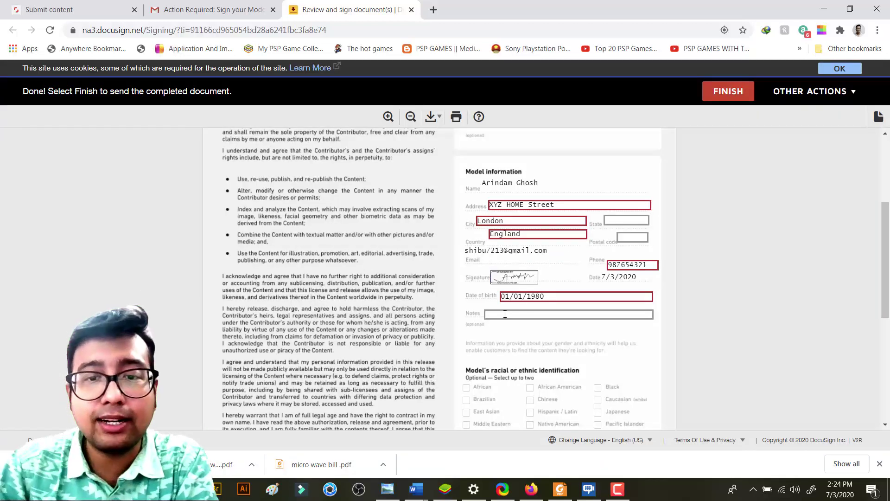
scroll(579, 237, "down", 1)
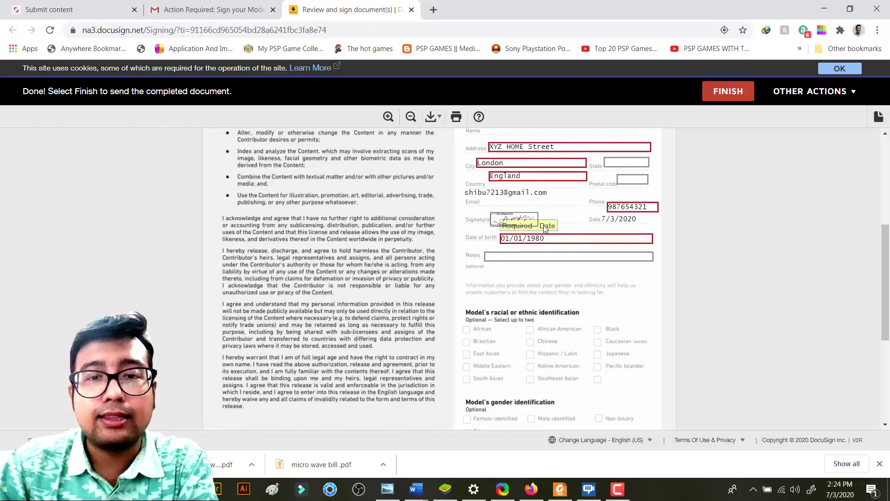
scroll(603, 284, "down", 2)
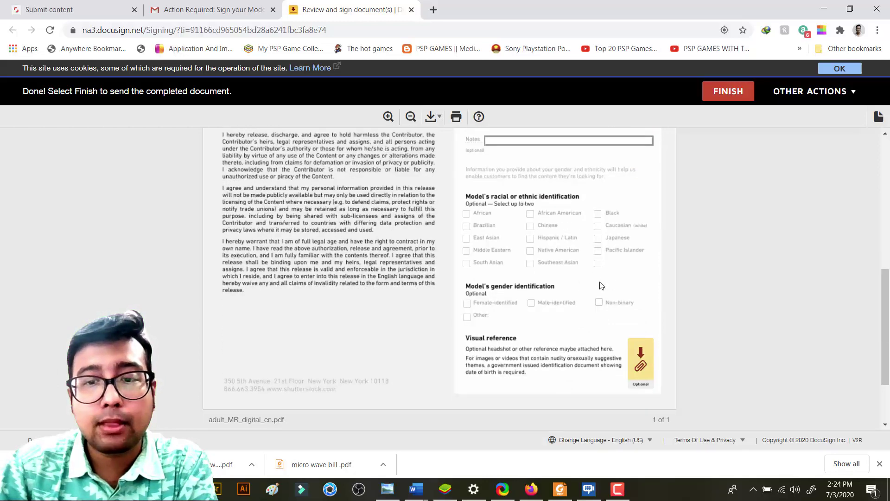
scroll(601, 285, "up", 6)
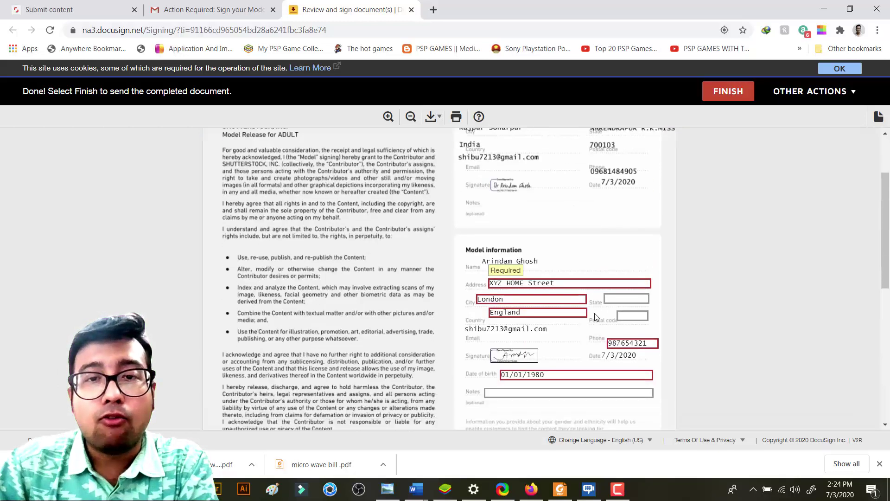
scroll(597, 283, "down", 4)
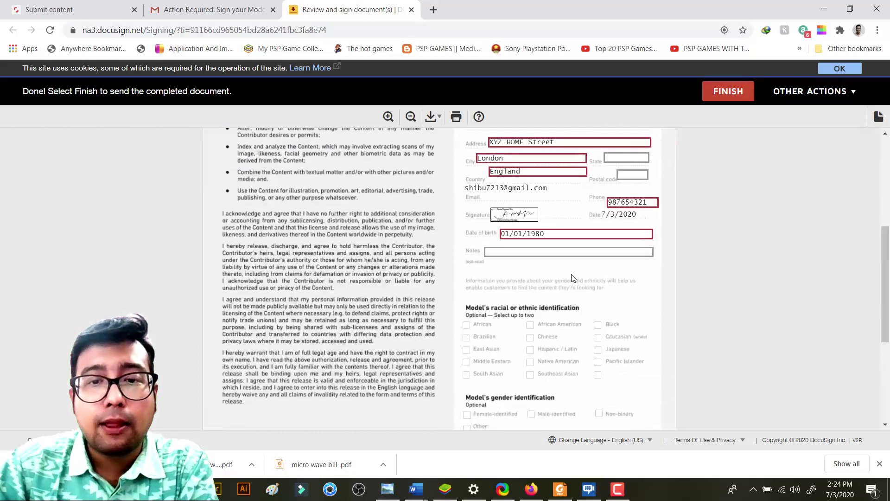
scroll(597, 279, "down", 2)
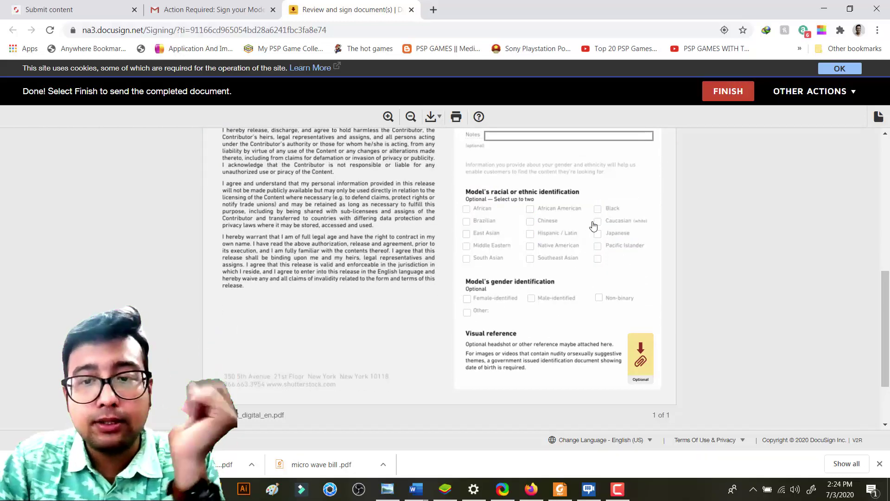
scroll(592, 225, "up", 1)
scroll(592, 225, "up", 5)
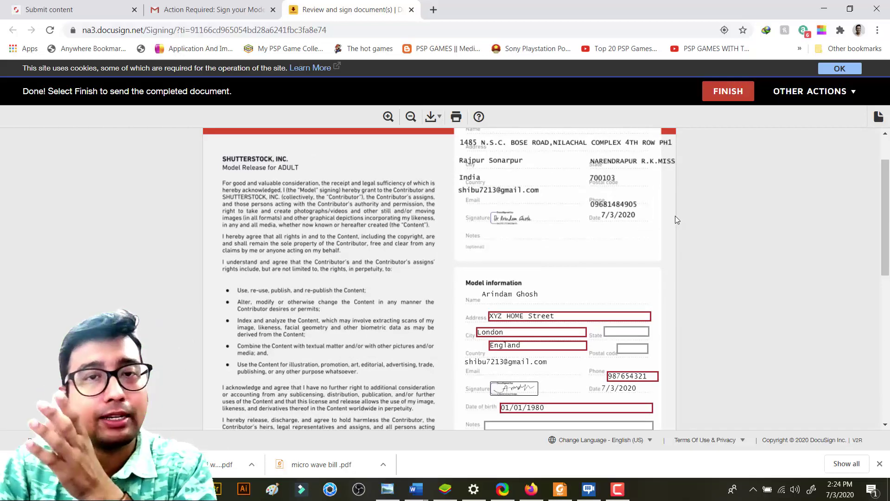
scroll(676, 222, "down", 2)
scroll(678, 227, "down", 4)
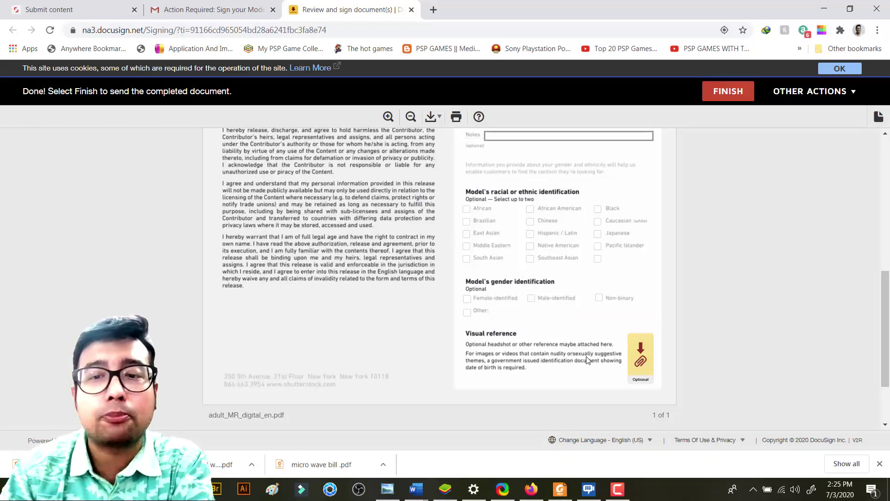
Finish signing the model release document in DocuSign
scroll(574, 267, "up", 1)
scroll(574, 266, "up", 3)
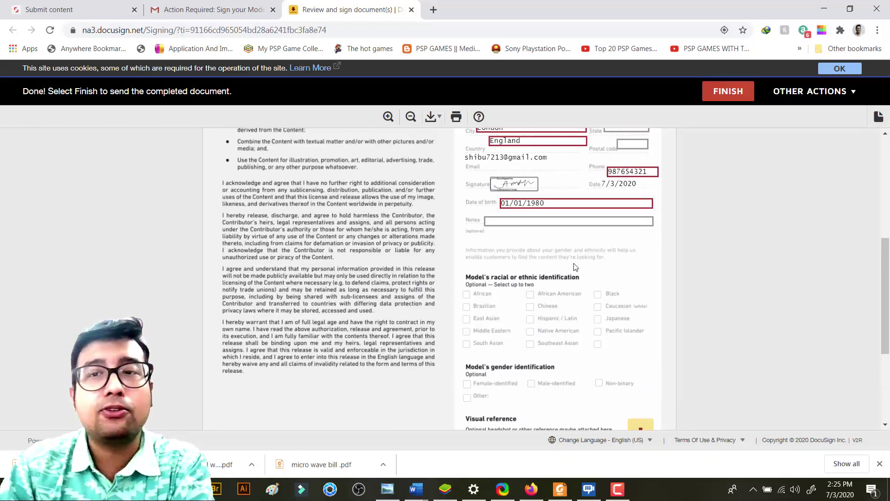
left_click(728, 92)
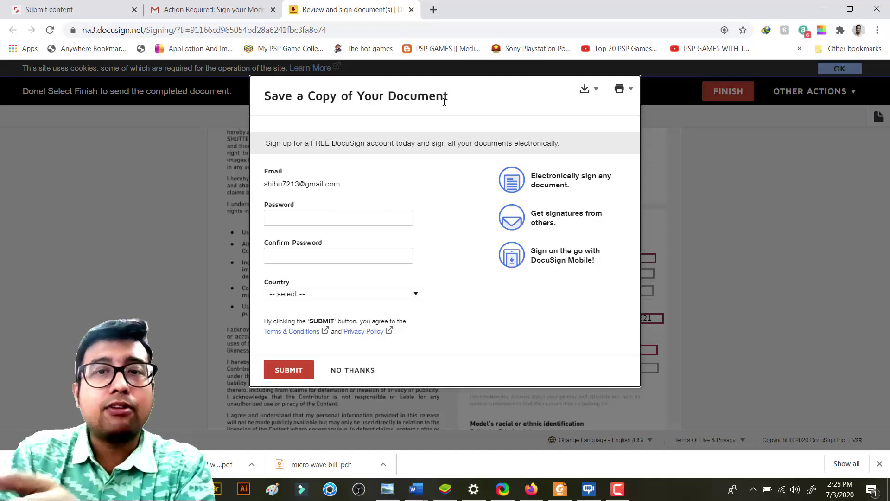
Enter the new DocuSign account password and confirm it
left_click(309, 218)
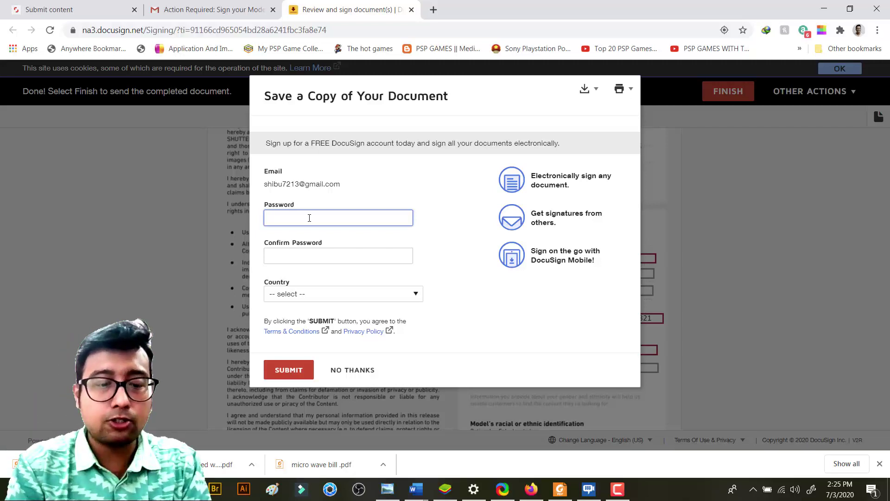
type("•••••••")
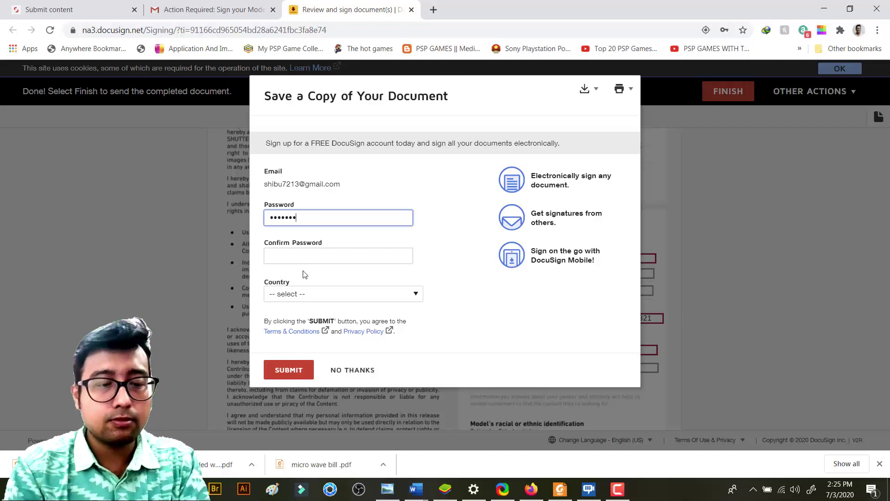
type("•••••")
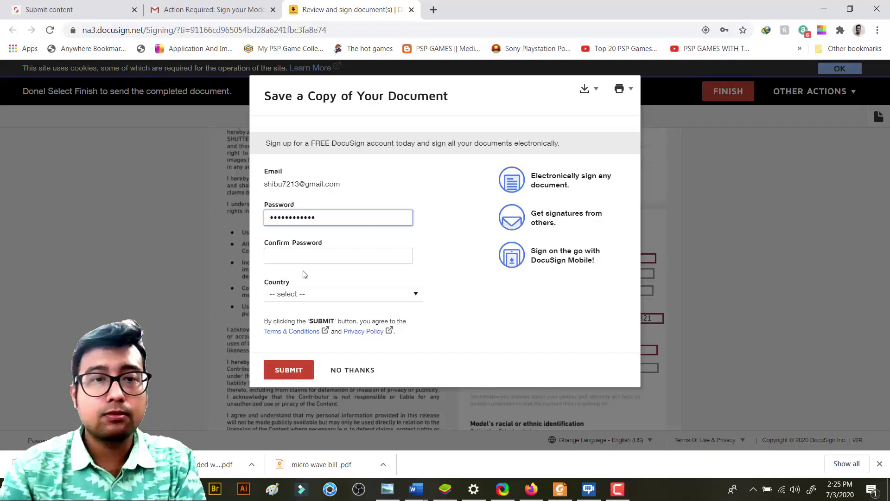
left_click(298, 255)
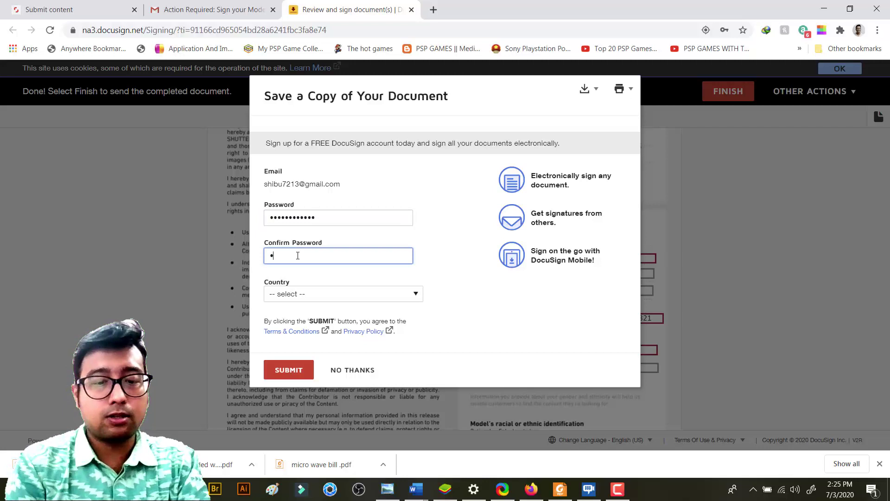
type("•••••••")
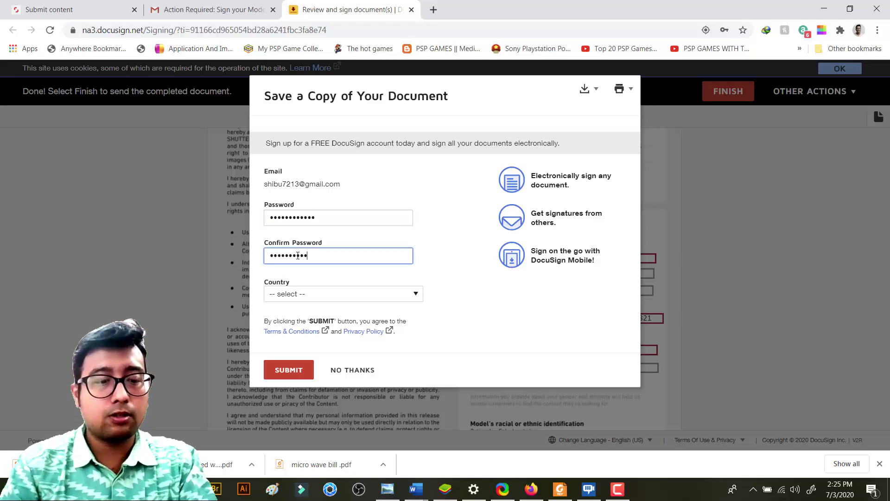
Choose India as the country, agree to marketing communications, and submit to save the copy
left_click(337, 300)
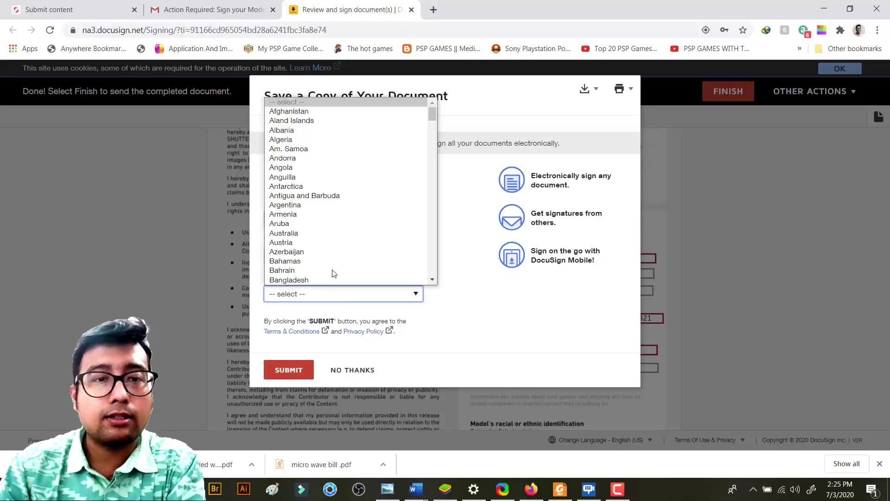
type("guam")
scroll(334, 255, "down", 14)
scroll(330, 256, "up", 5)
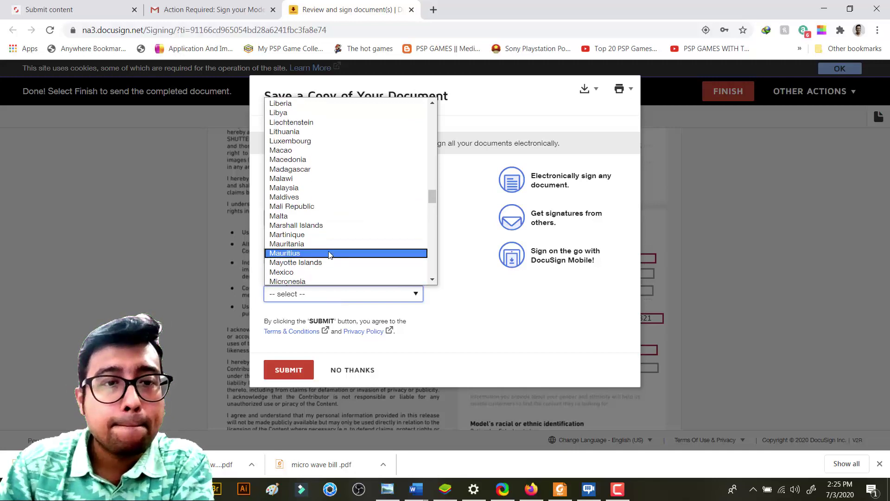
scroll(330, 255, "down", 5)
scroll(329, 255, "up", 15)
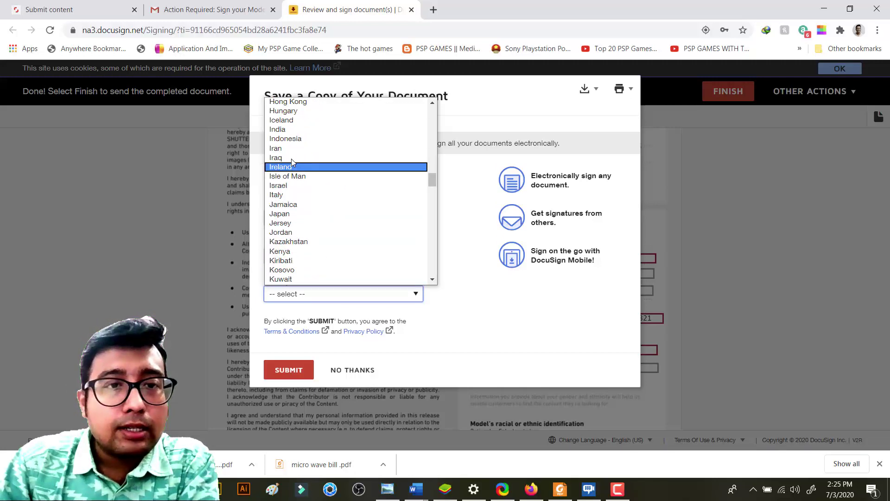
left_click(290, 130)
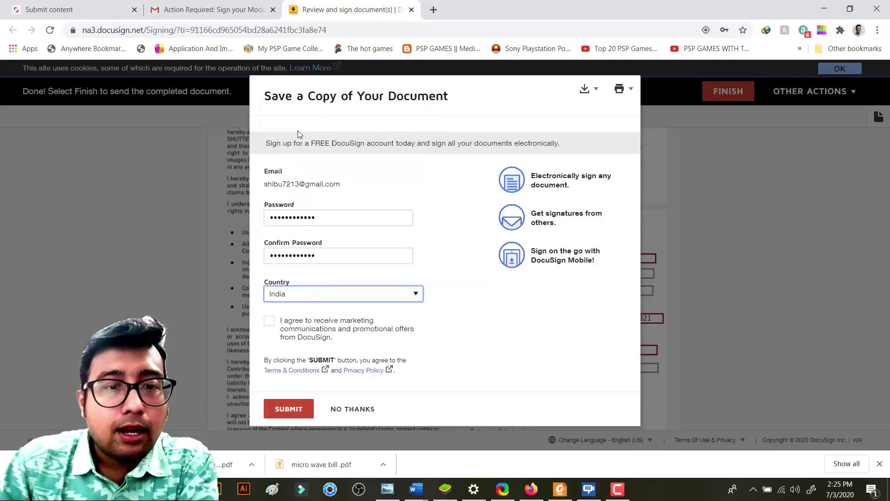
left_click(271, 324)
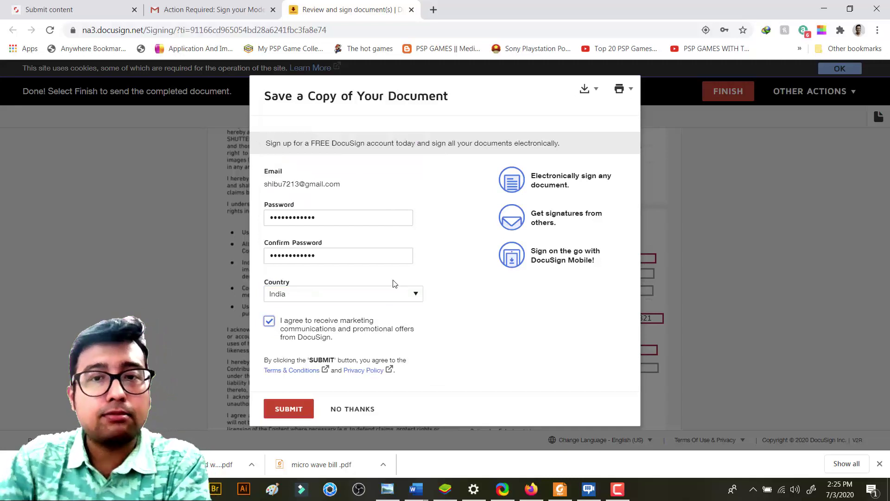
left_click(288, 409)
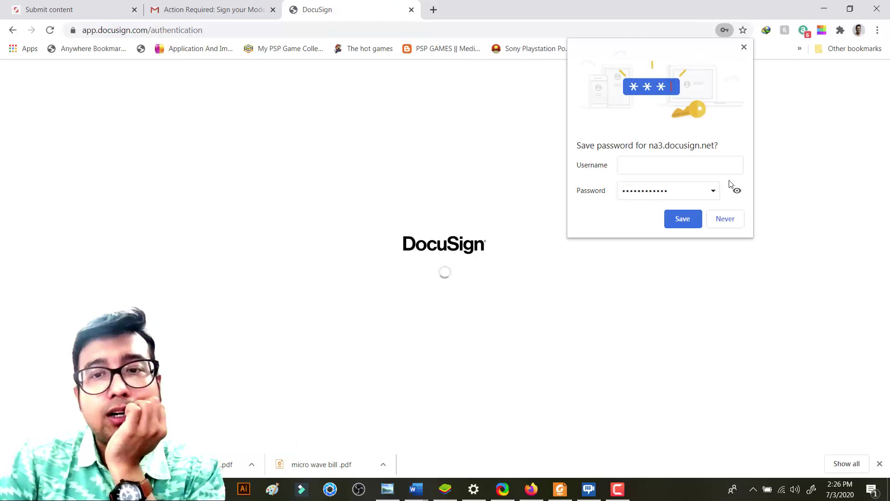
Save the password in Chrome, decline the DocuSign promo, and return to the Shutterstock Submit content tab
left_click(680, 220)
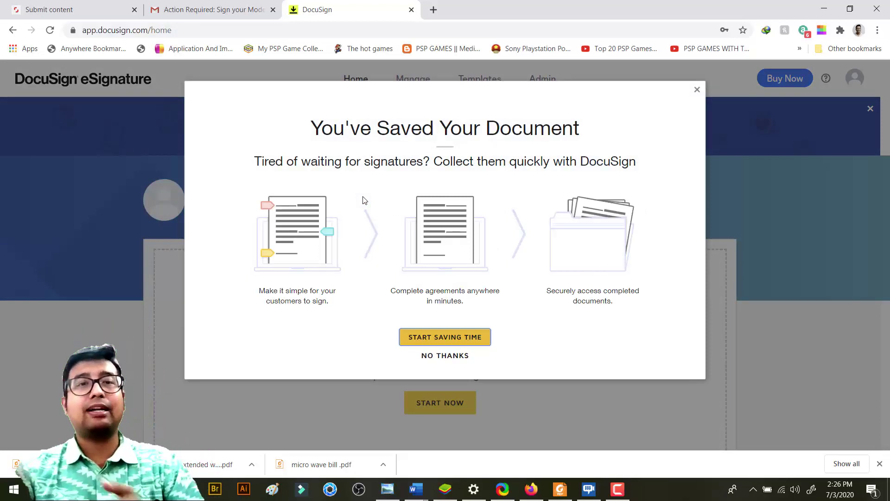
left_click(436, 356)
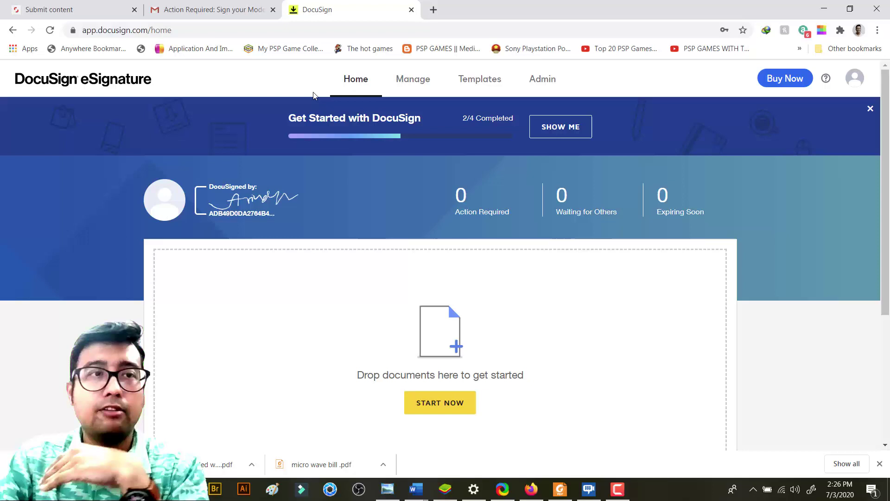
left_click(156, 10)
left_click(103, 11)
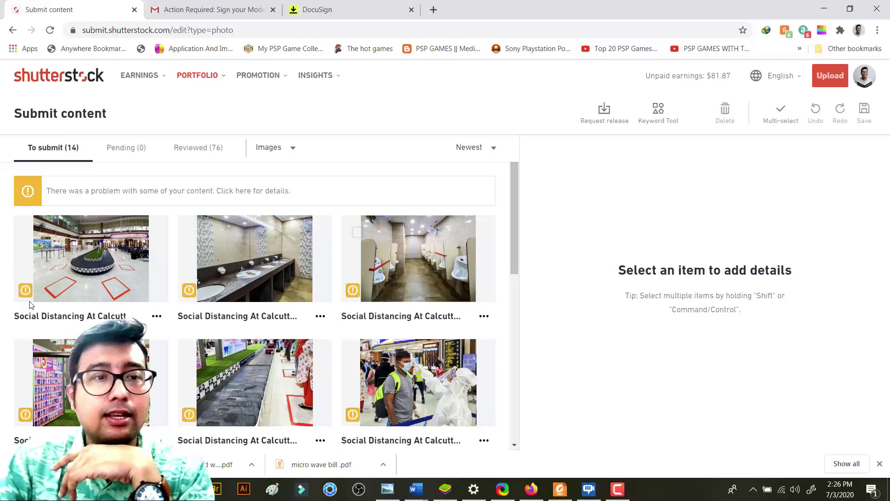
Attach the 2020-07-03 model release to the first airport baggage image
mouse_move(110, 243)
left_click(75, 238)
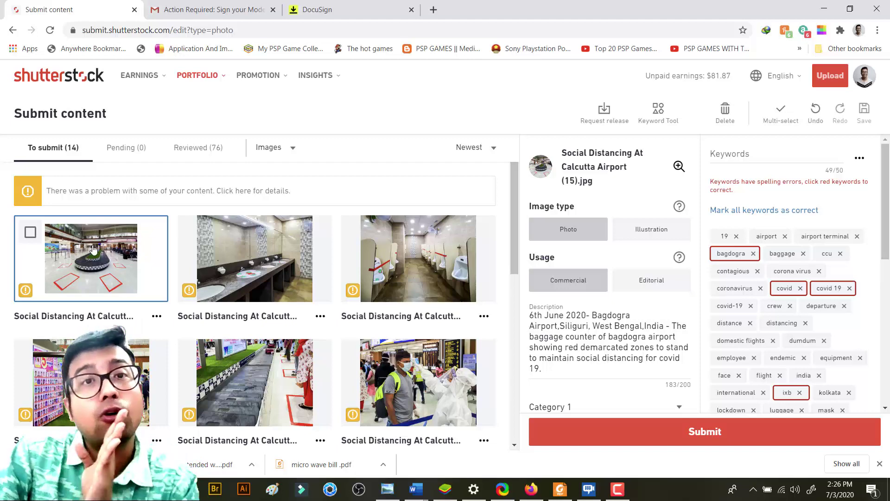
scroll(838, 278, "down", 6)
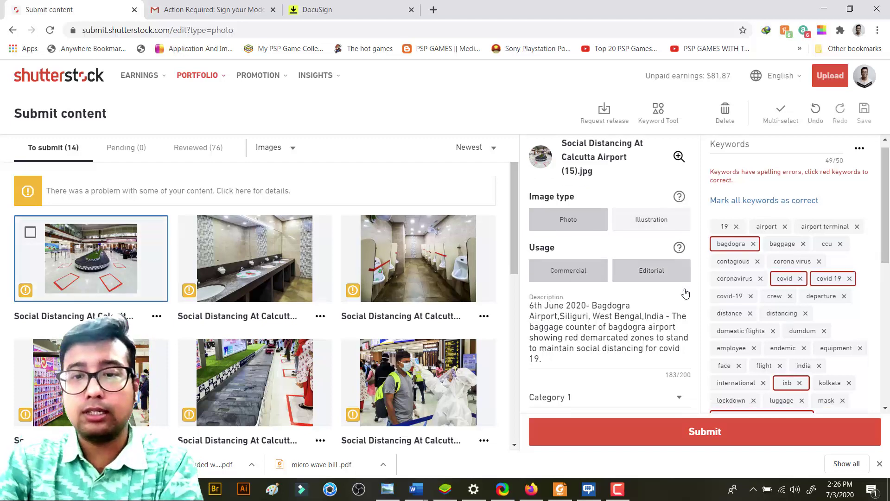
scroll(838, 277, "down", 1)
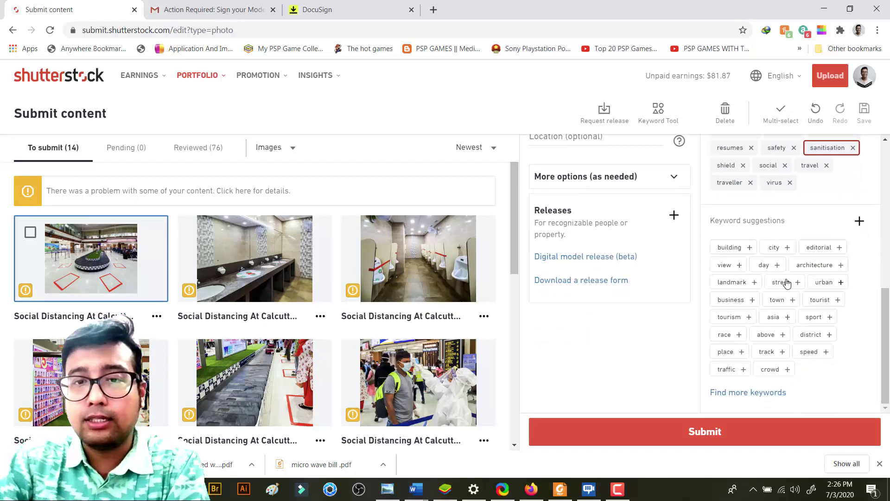
left_click(675, 215)
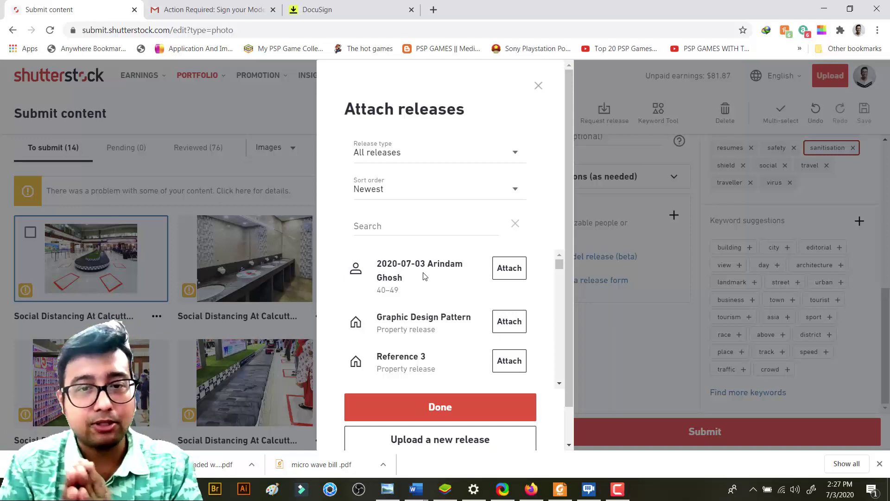
left_click(516, 267)
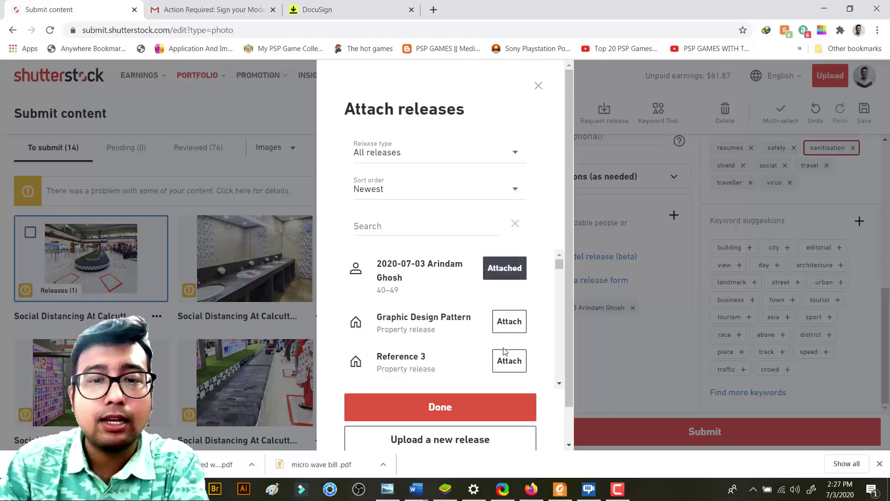
left_click(539, 87)
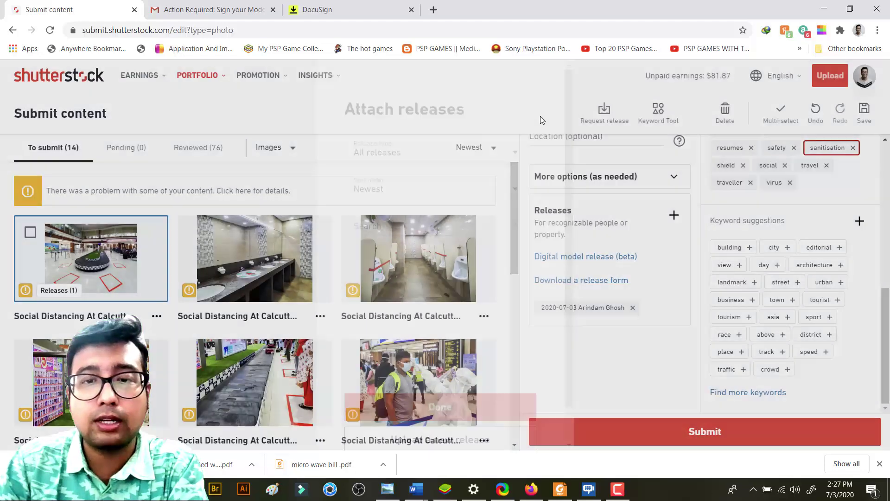
Remove the attached release from the image again
left_click(631, 308)
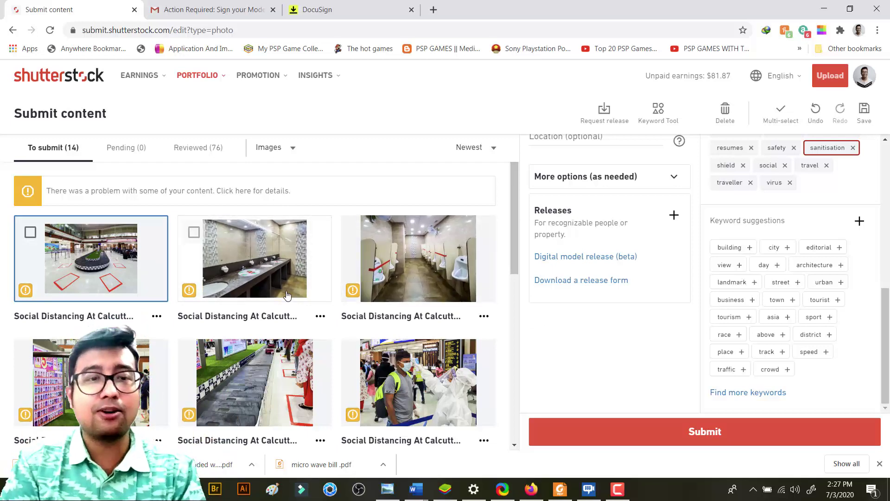
scroll(320, 329, "down", 10)
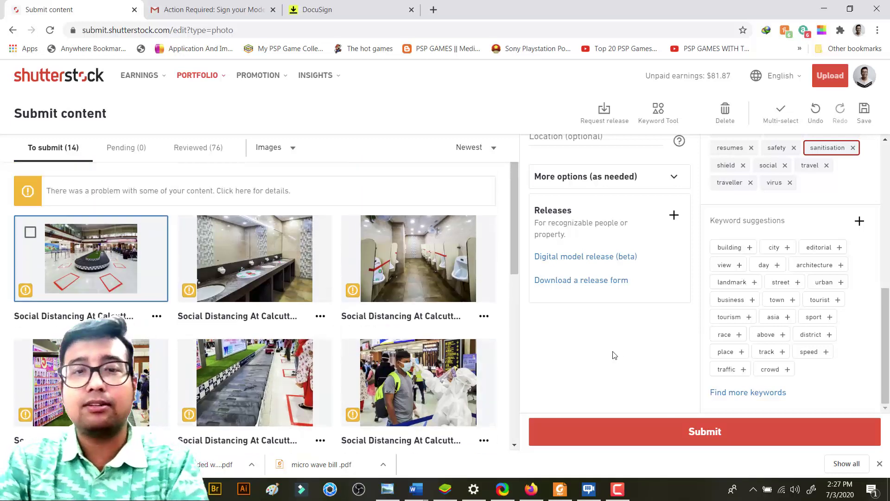
scroll(612, 354, "up", 5)
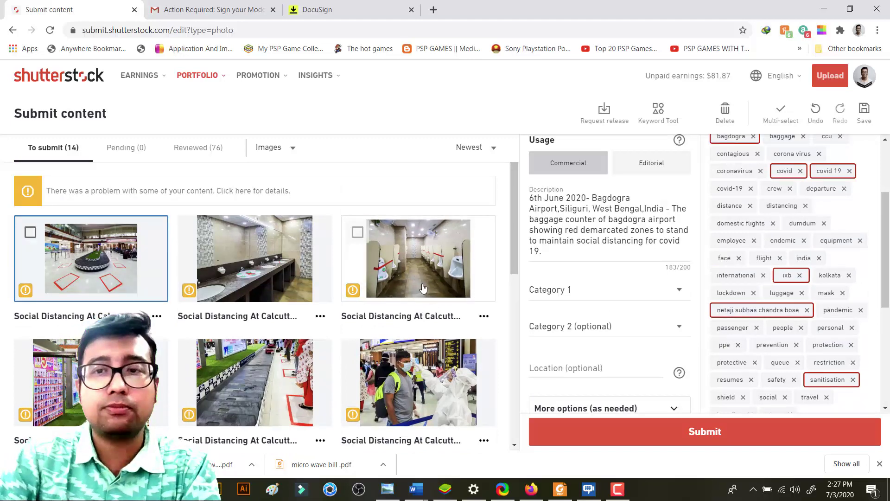
Select all 14 images and set their usage to Editorial
left_click(776, 114)
left_click(777, 116)
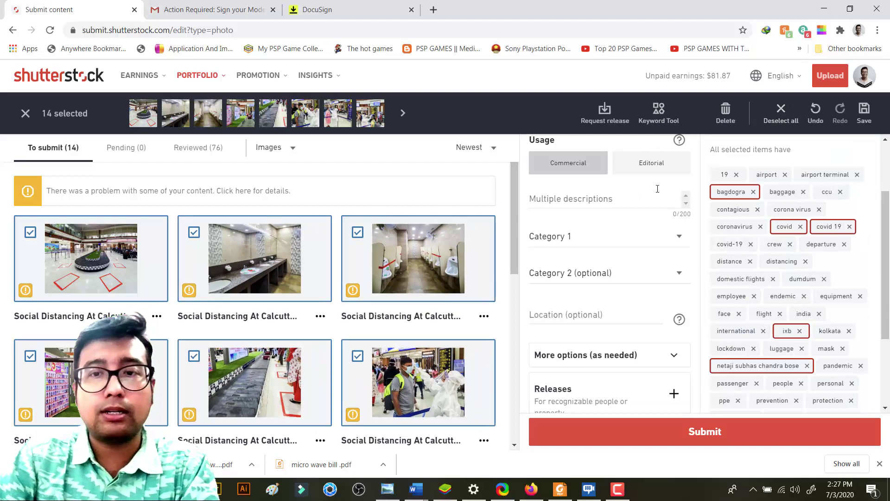
left_click(640, 165)
Mark the flagged keywords bagdogra, covid, covid 19, ixb, netaji subhas chandra bose, sanitisation as correct
left_click(733, 192)
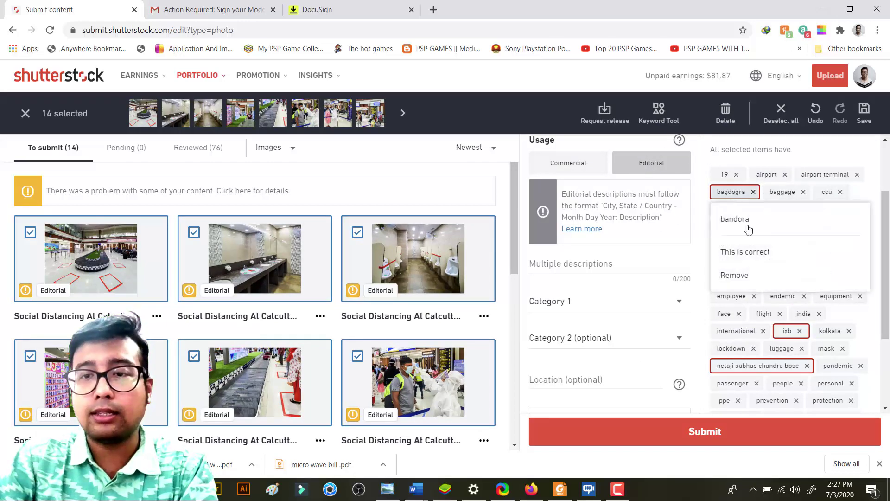
left_click(750, 251)
left_click(785, 227)
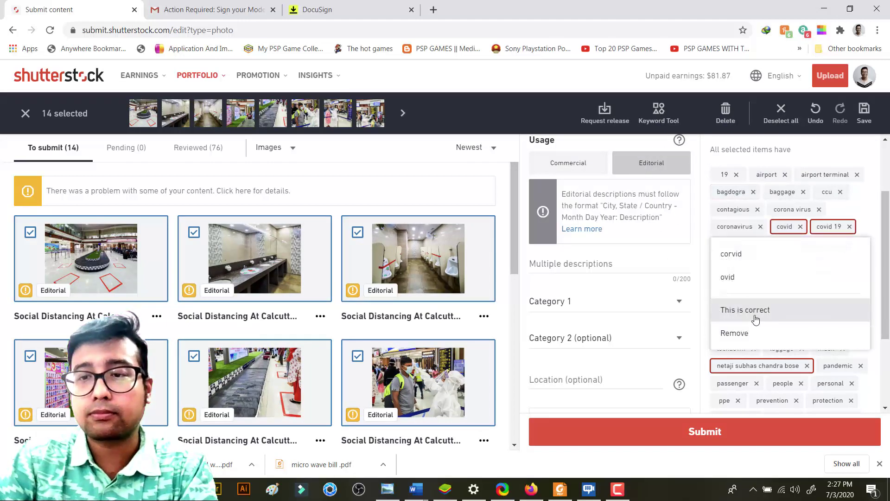
left_click(751, 310)
left_click(830, 226)
left_click(755, 309)
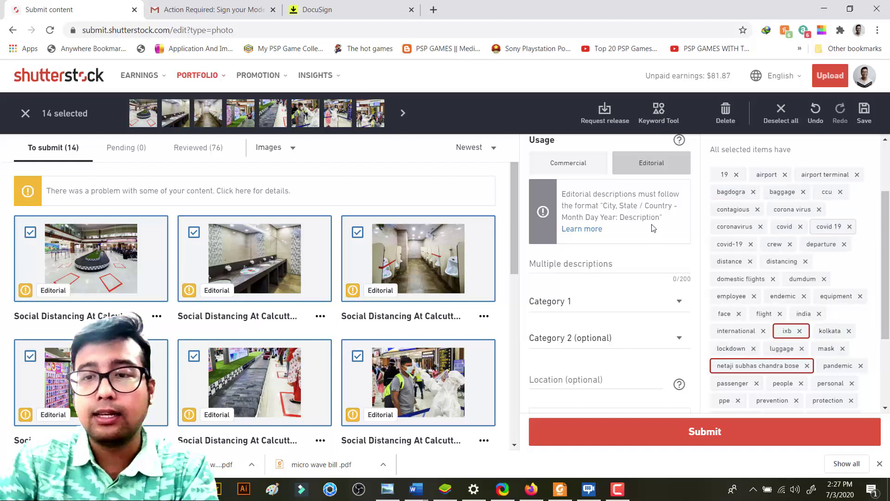
scroll(761, 287, "down", 3)
left_click(787, 214)
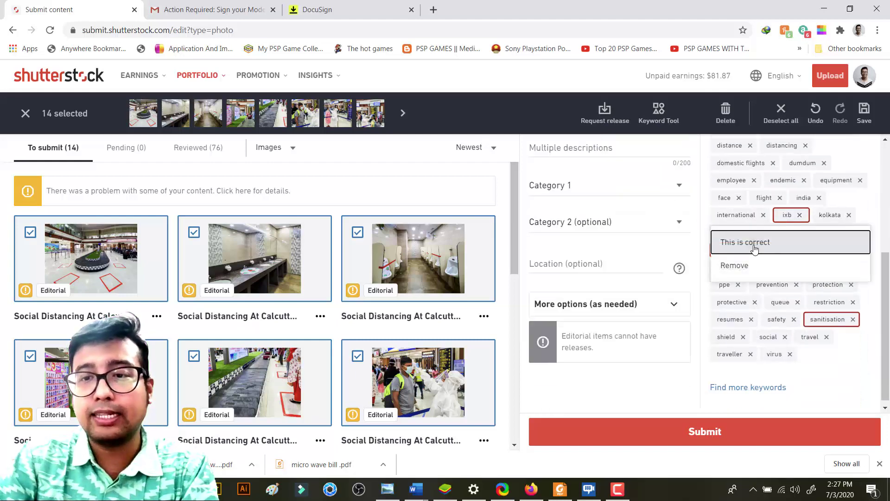
left_click(761, 242)
left_click(758, 249)
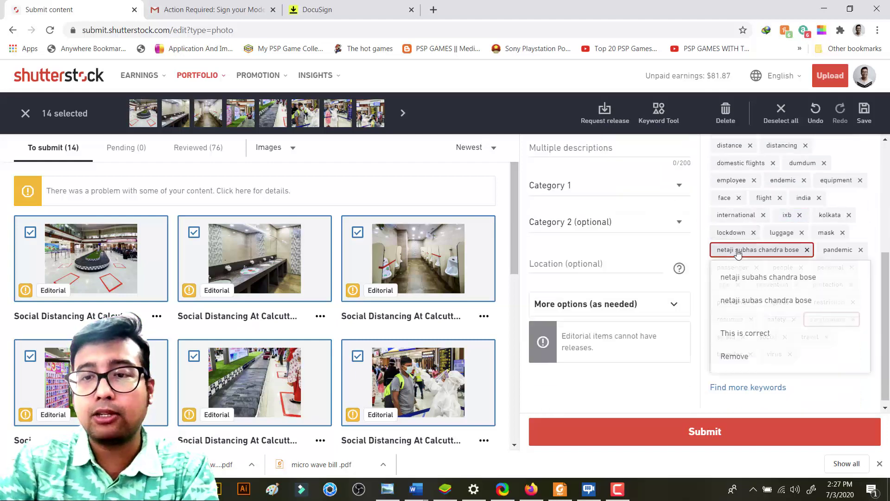
left_click(744, 333)
left_click(827, 319)
left_click(764, 378)
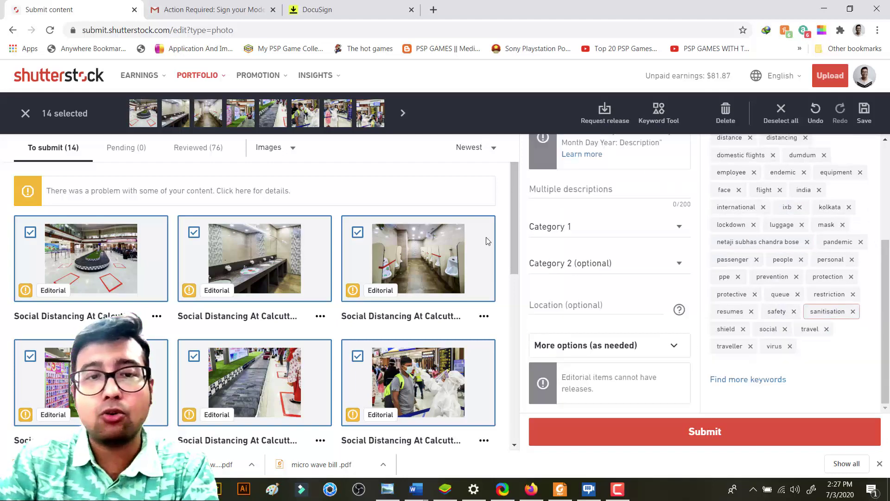
Set Category 1 to Transportation and Category 2 to People
left_click(586, 234)
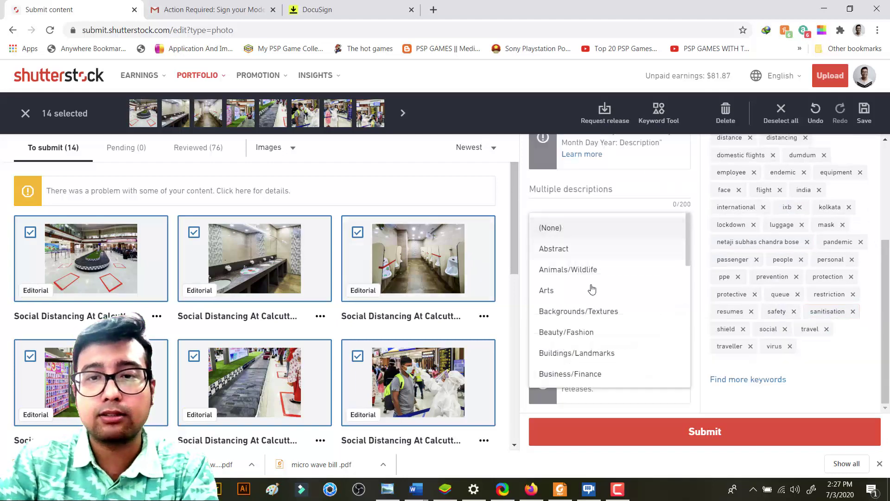
scroll(590, 275, "down", 3)
scroll(590, 274, "down", 5)
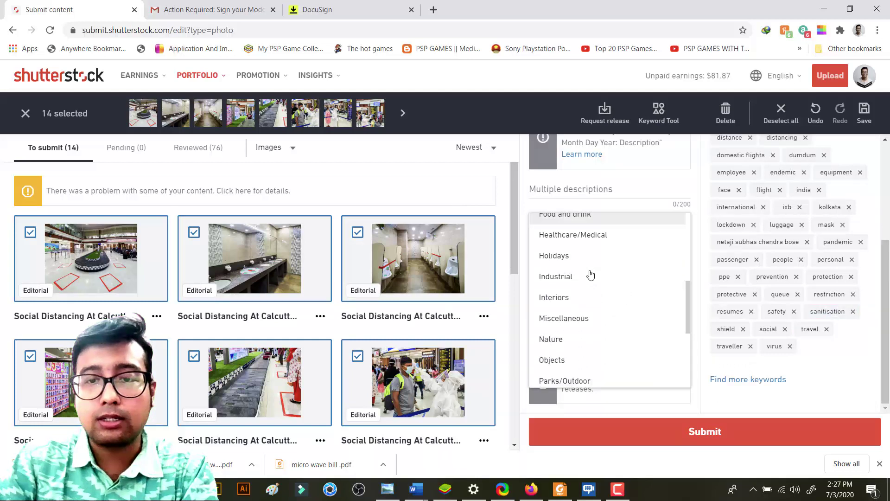
scroll(592, 275, "up", 3)
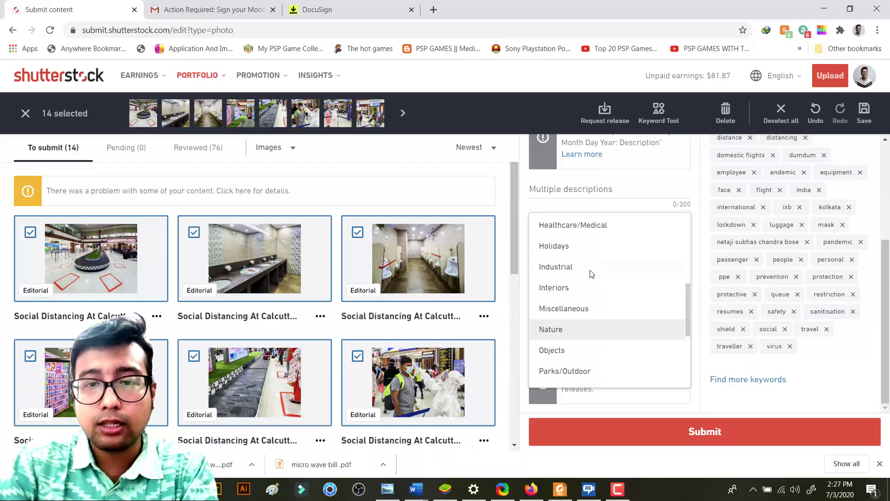
scroll(592, 274, "down", 4)
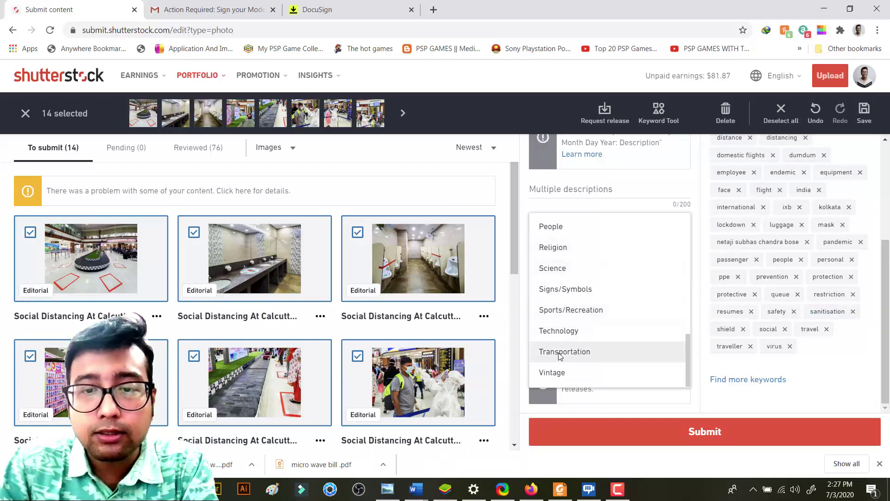
left_click(560, 352)
left_click(596, 260)
scroll(594, 313, "down", 6)
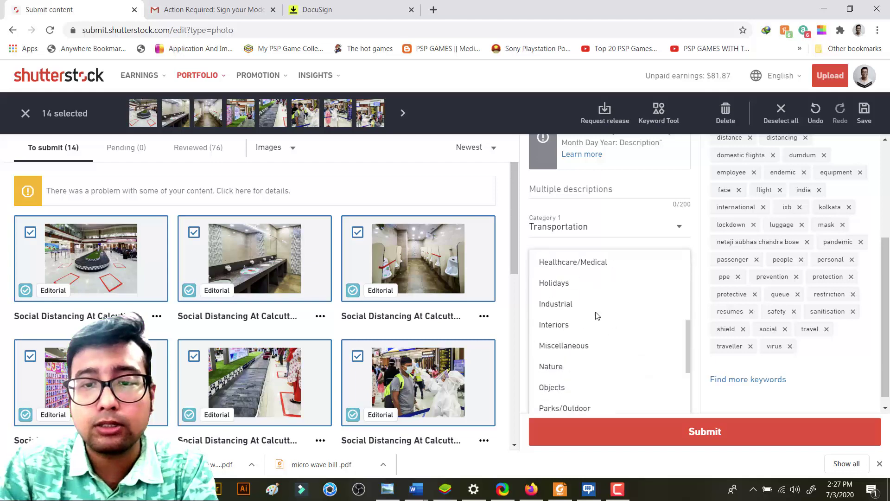
left_click(554, 371)
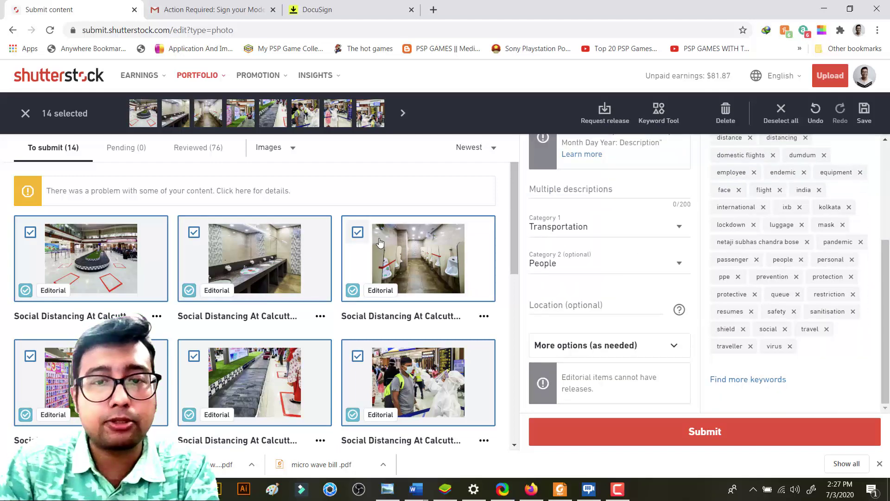
Submit all 14 Editorial images for review
left_click(726, 432)
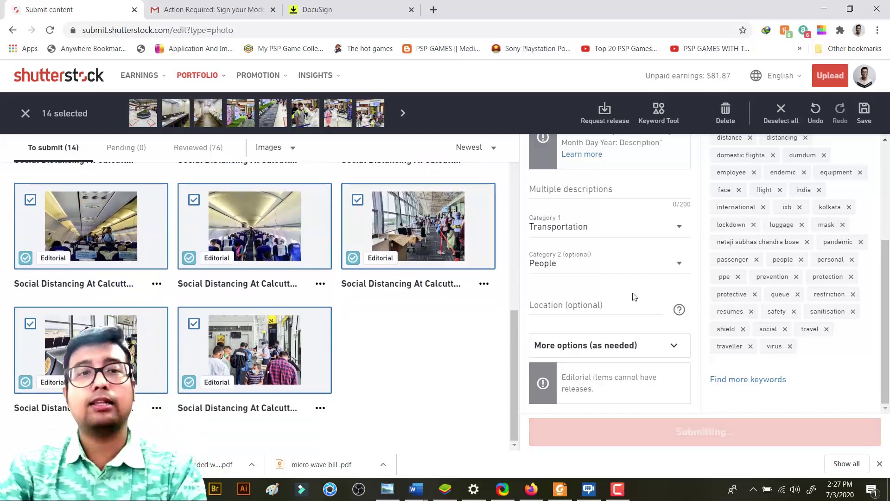